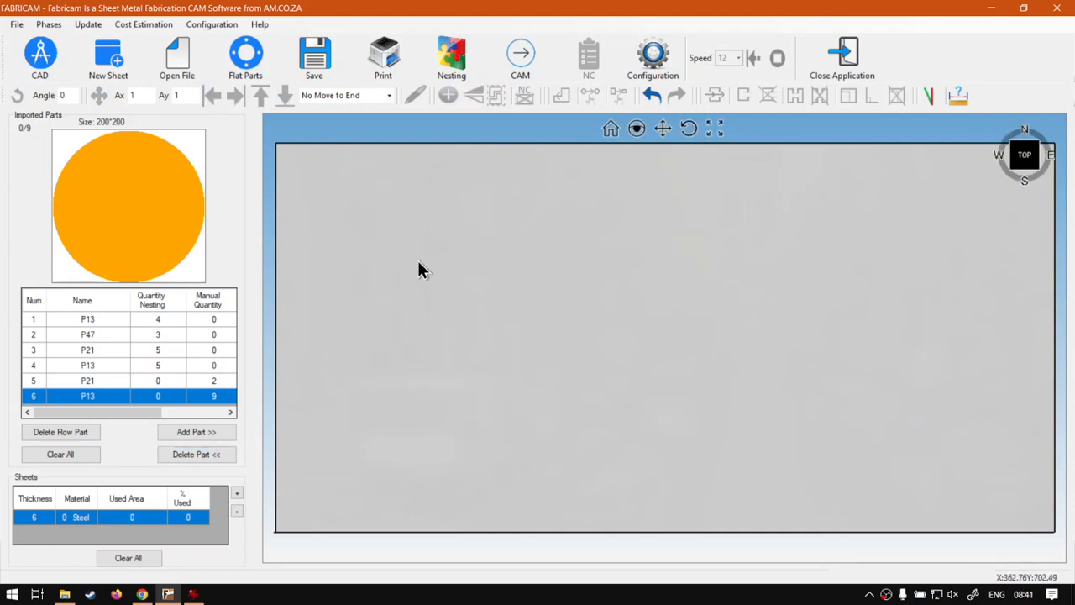
Create an L-shaped flat part P21 with A 400, B 300, C 40 and D 40 mm.
left_click(245, 54)
double_click(262, 252)
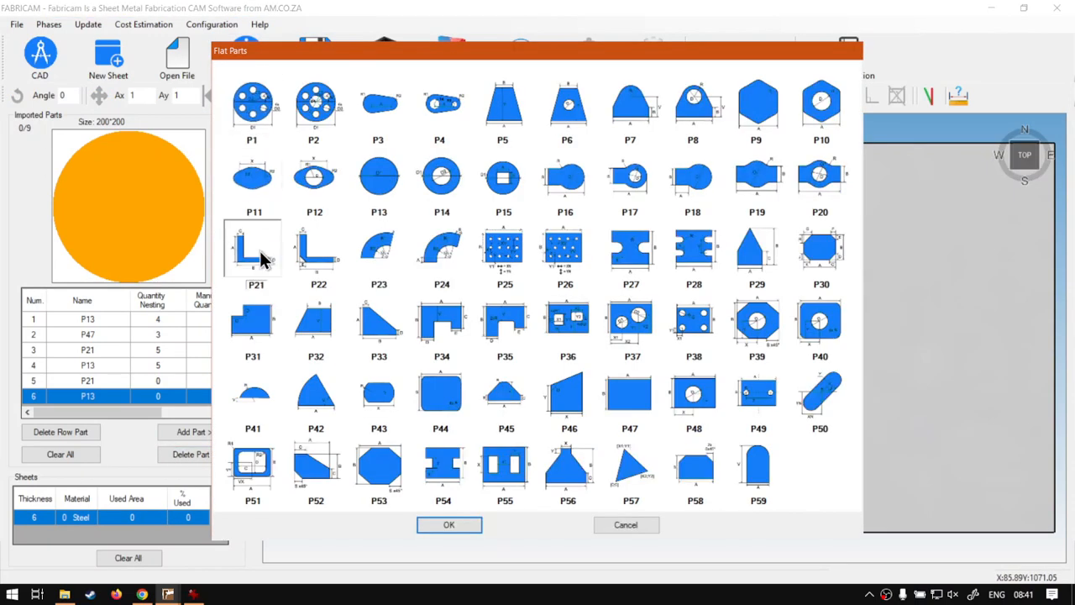
left_click_drag(622, 233, 583, 241)
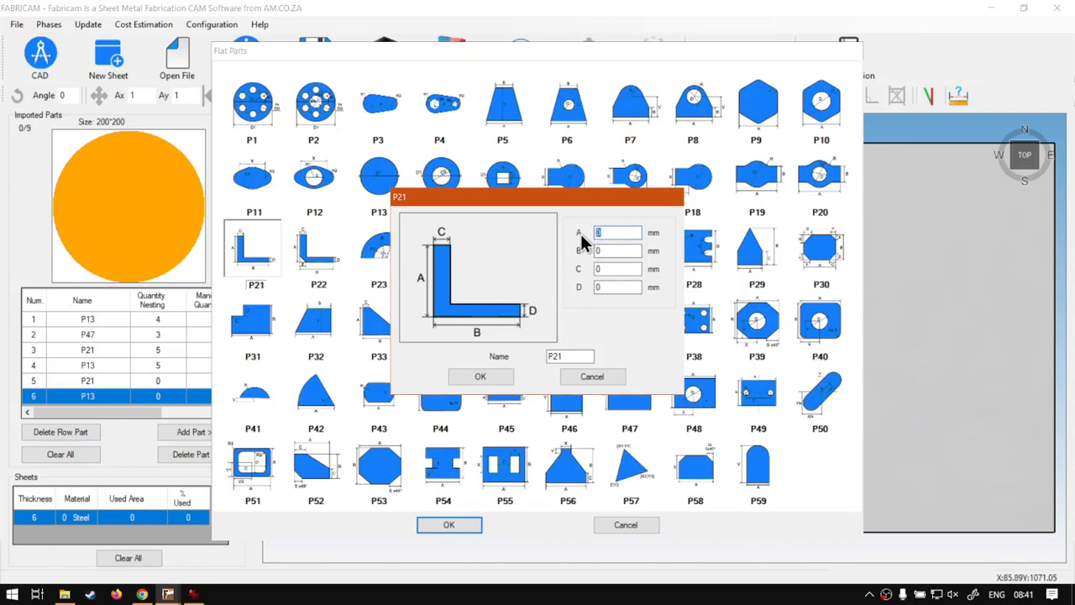
type("400")
key("Tab")
type("3")
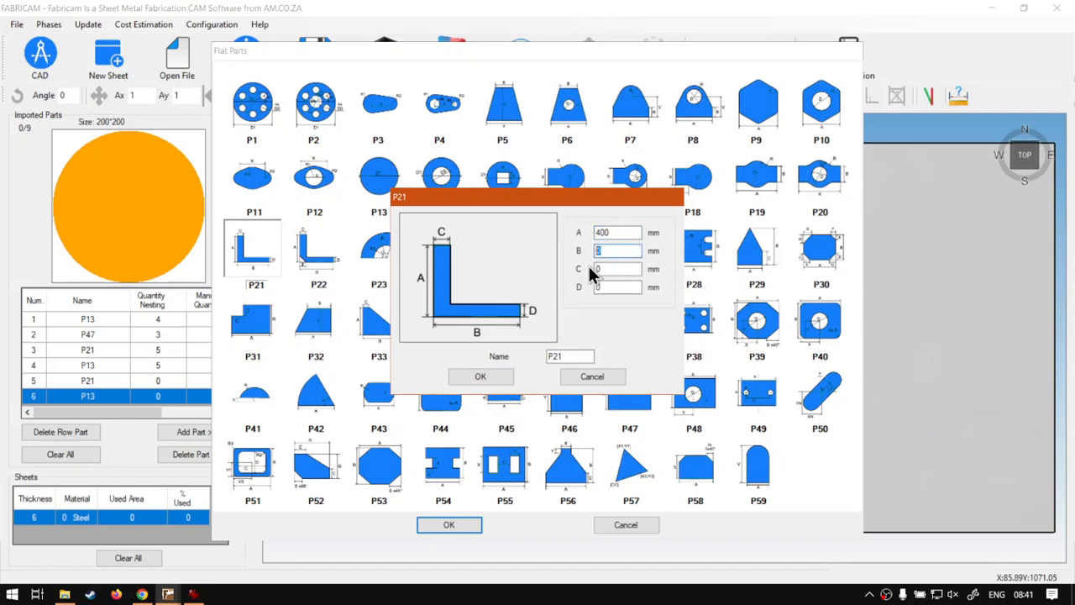
type("00")
left_click_drag(613, 267, 585, 269)
type("40")
key("Tab")
type("40")
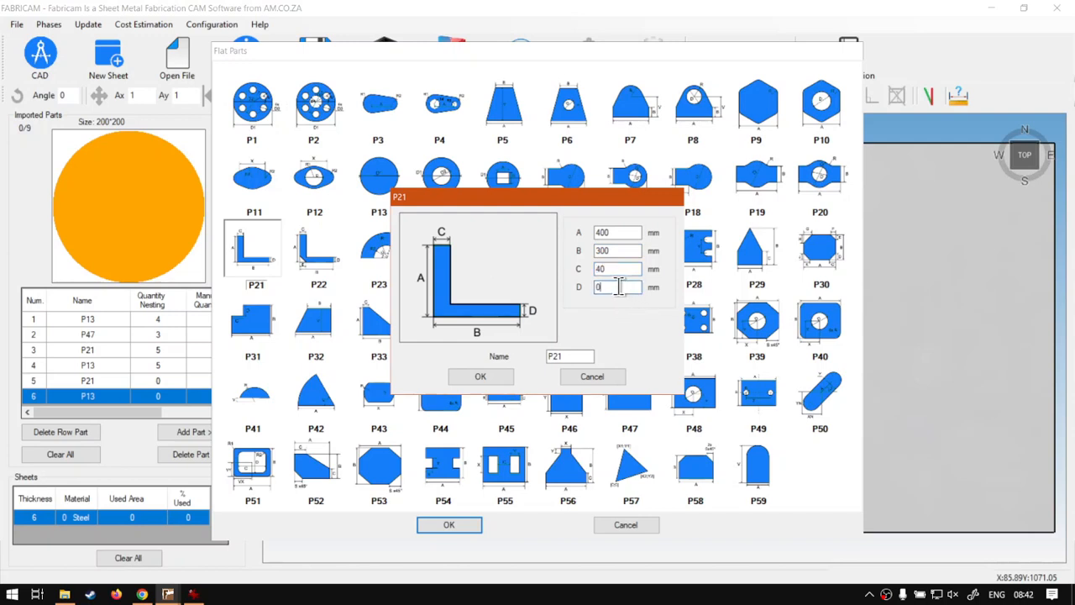
left_click(495, 379)
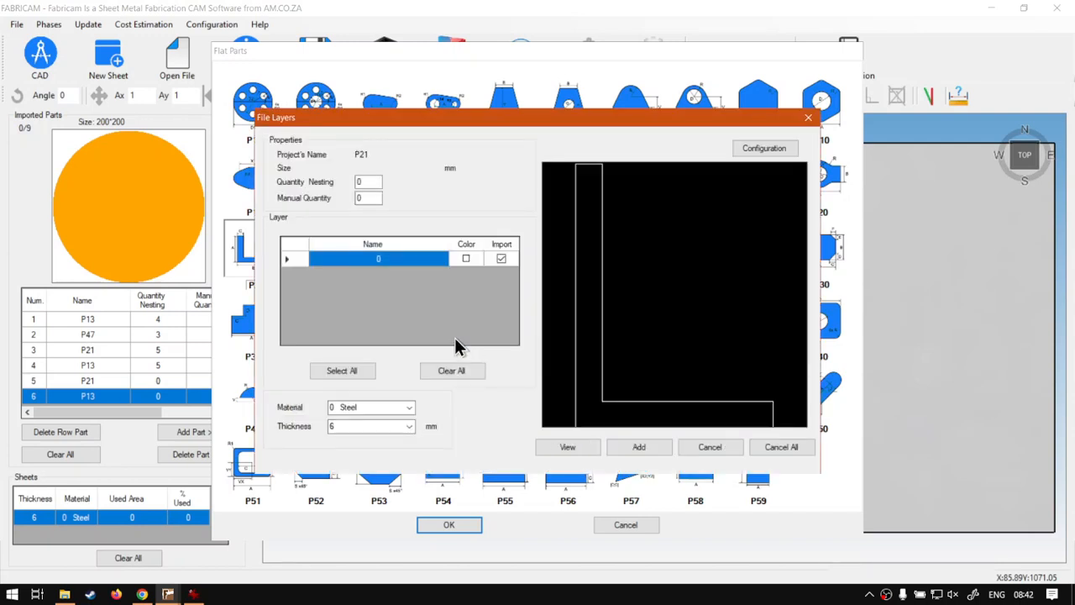
Import the new L-shaped part with a manual quantity of 4 and place one copy right of the sheet's centre.
left_click_drag(369, 199, 340, 195)
type("4")
left_click(640, 450)
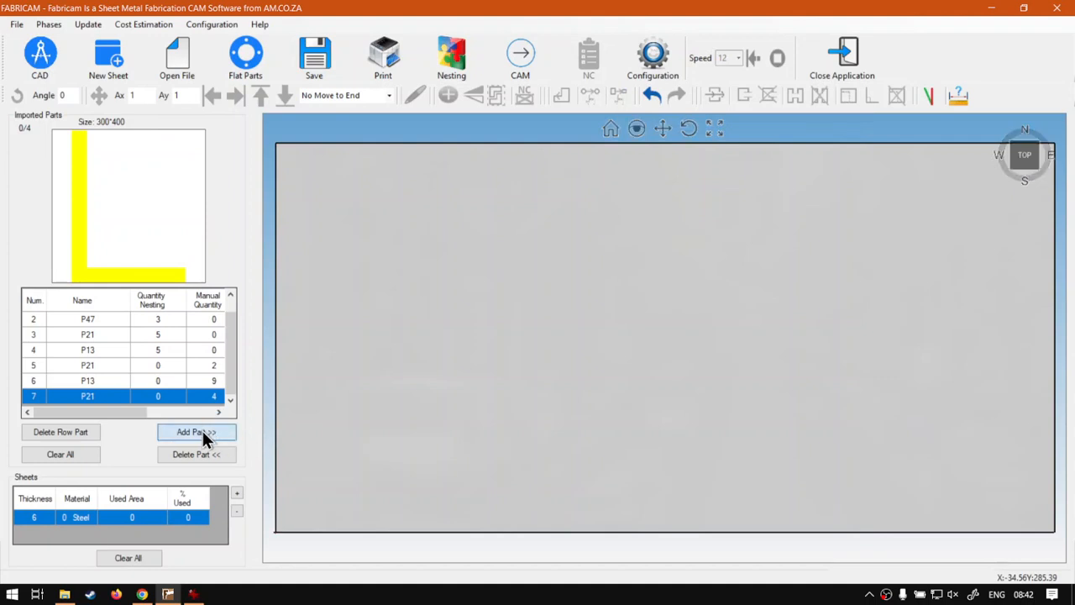
left_click(202, 431)
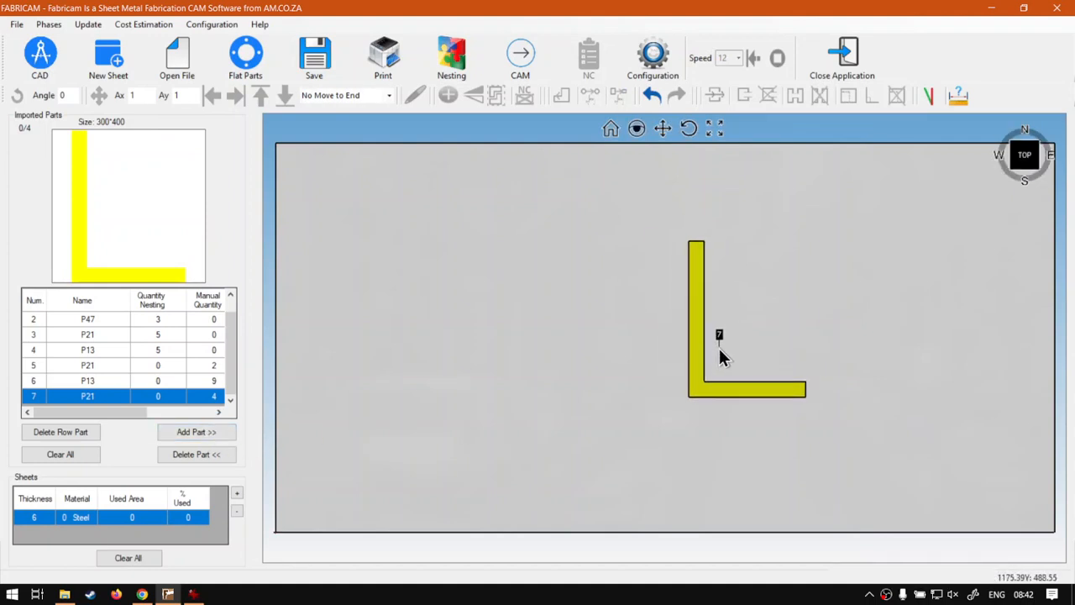
left_click(724, 357)
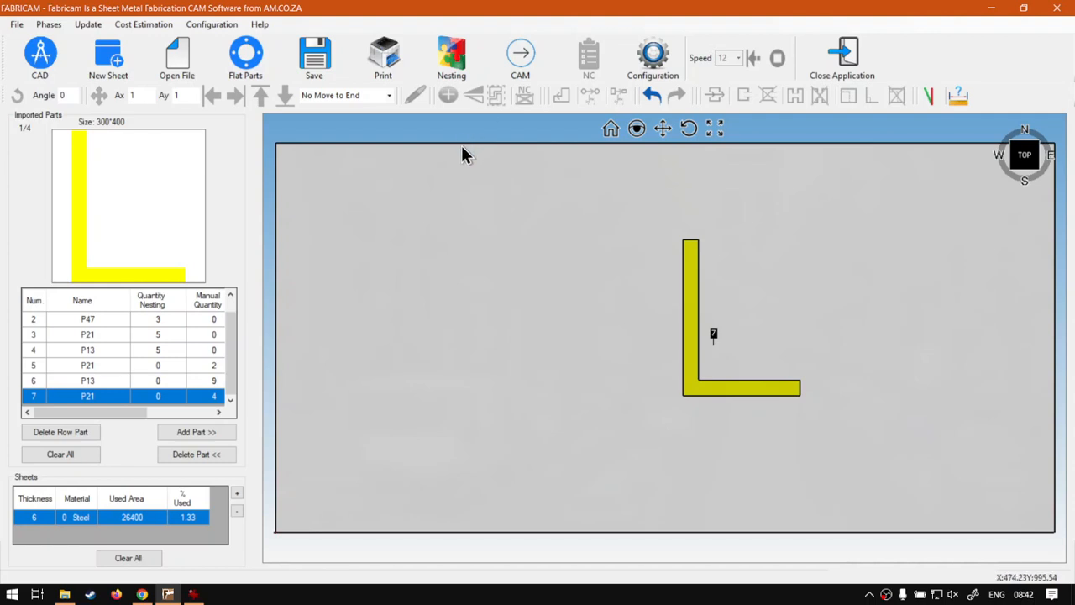
left_click(94, 376)
left_click(91, 366)
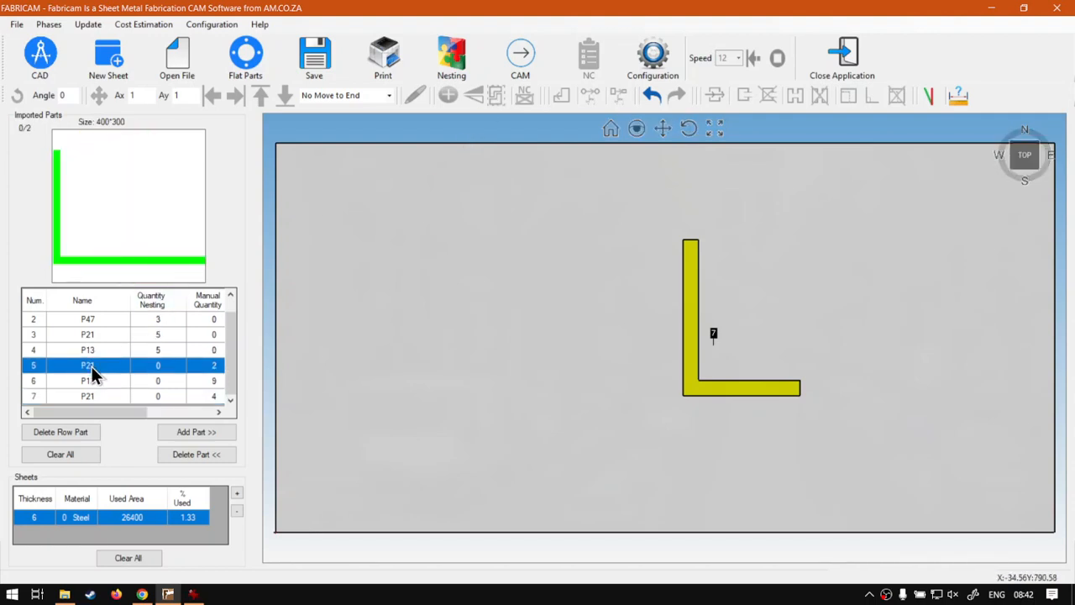
left_click(93, 351)
left_click(94, 336)
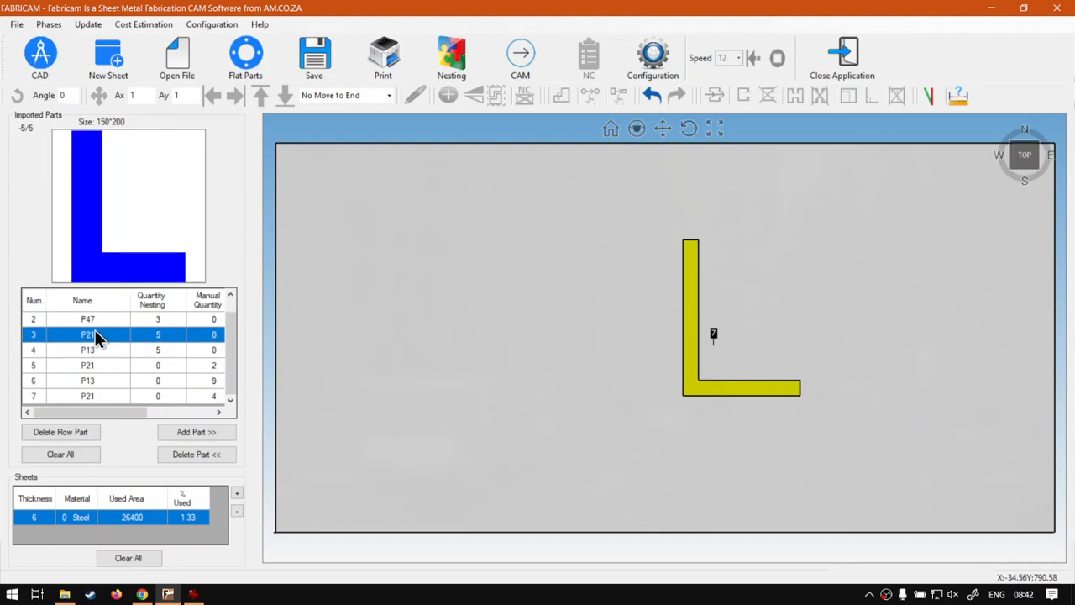
left_click(96, 324)
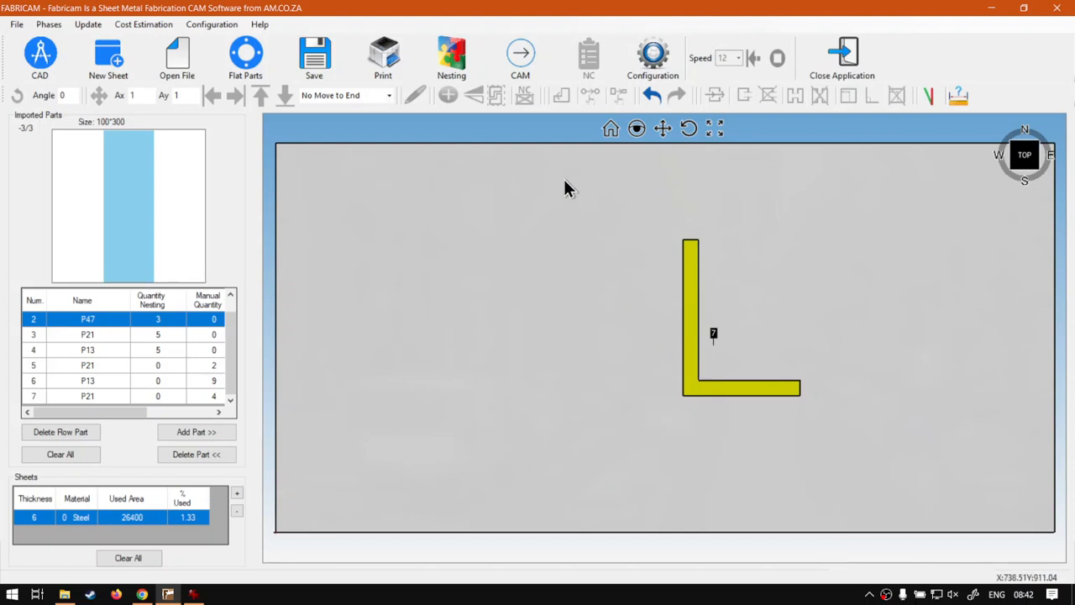
Place a second copy of the yellow L-shaped part on the sheet, just left of the first one.
left_click(690, 357)
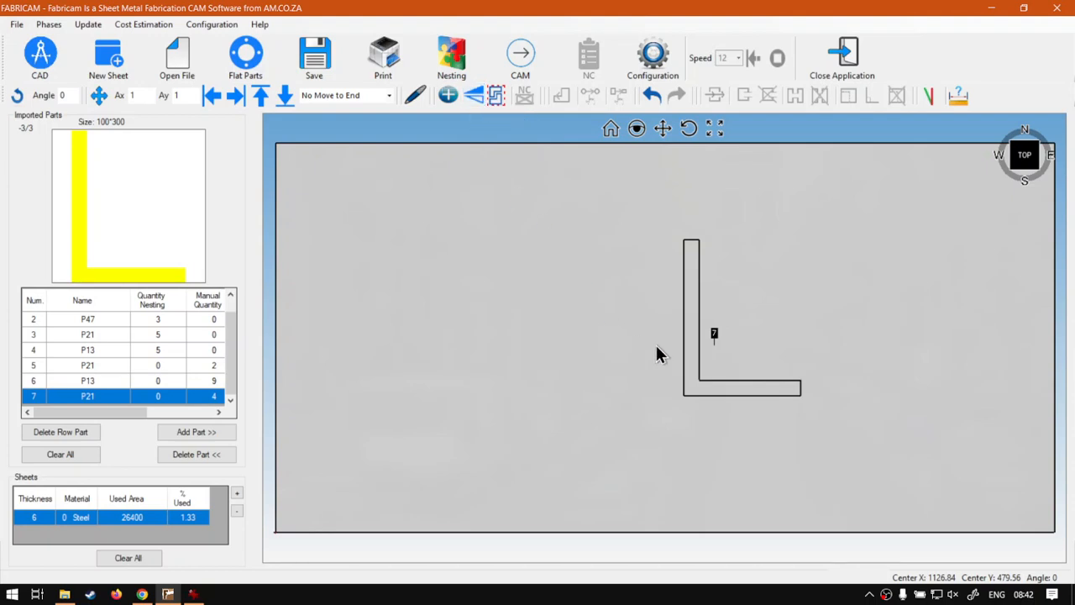
left_click(519, 304)
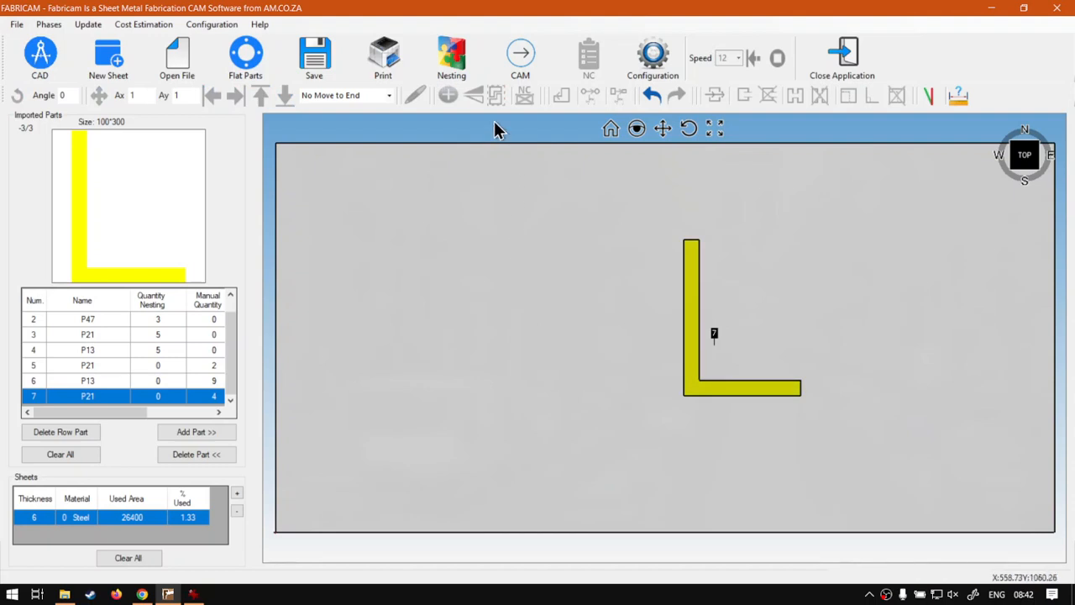
left_click(196, 431)
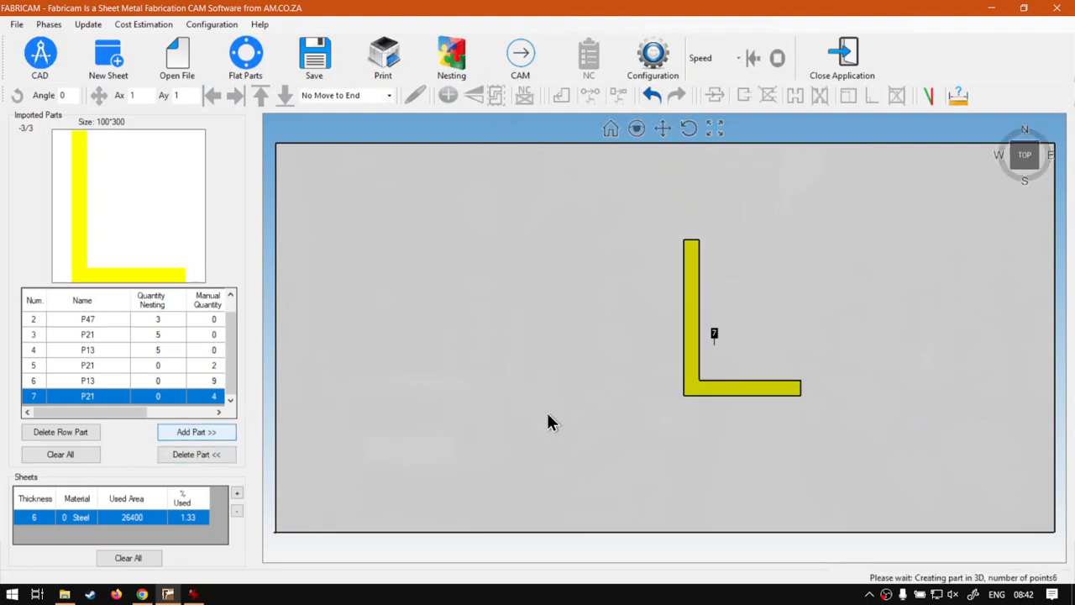
left_click(593, 353)
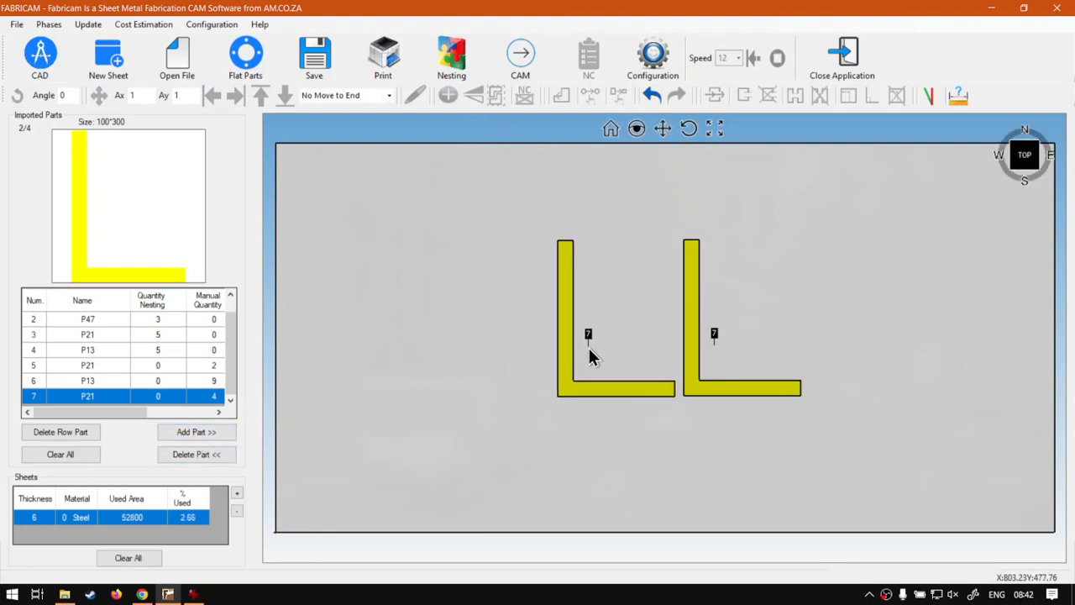
Mirror the second copy with Symmetry in Y and move it back-to-back beside the first copy.
left_click(563, 307)
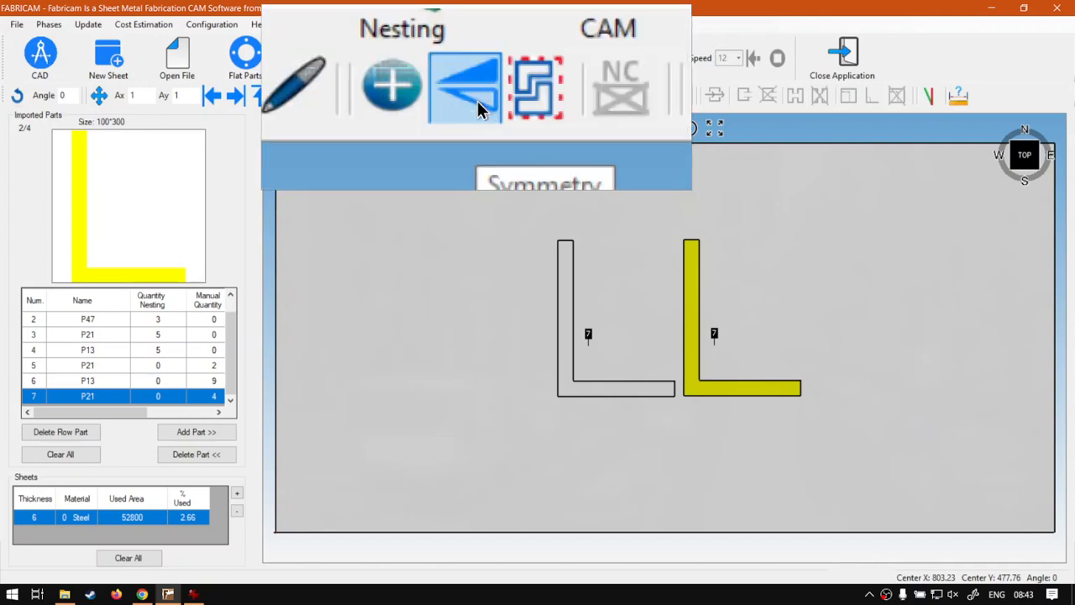
left_click(473, 95)
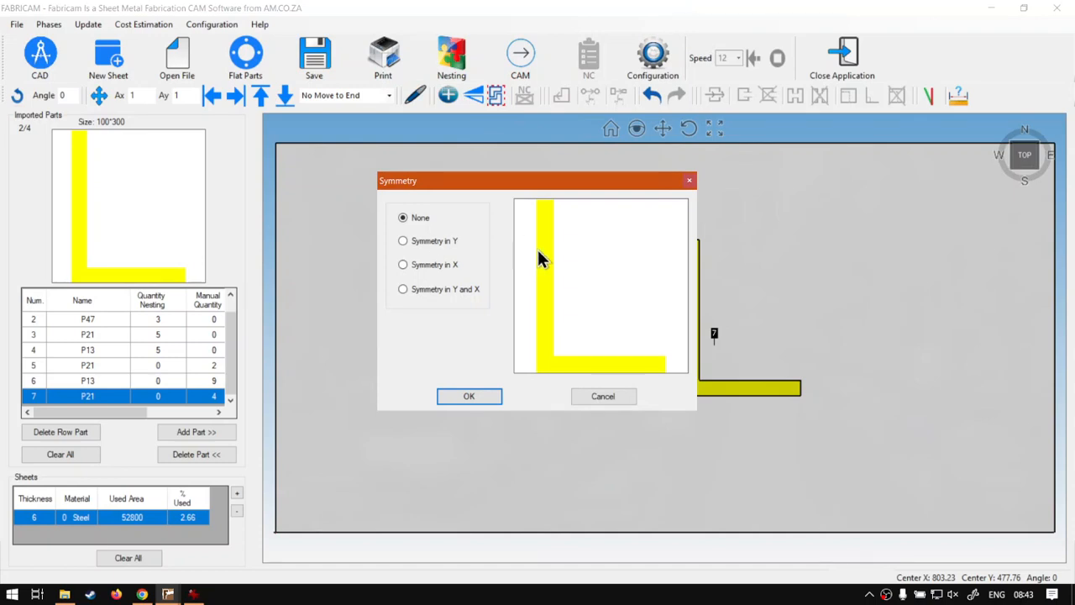
left_click(426, 241)
left_click_drag(545, 202, 403, 188)
left_click(333, 392)
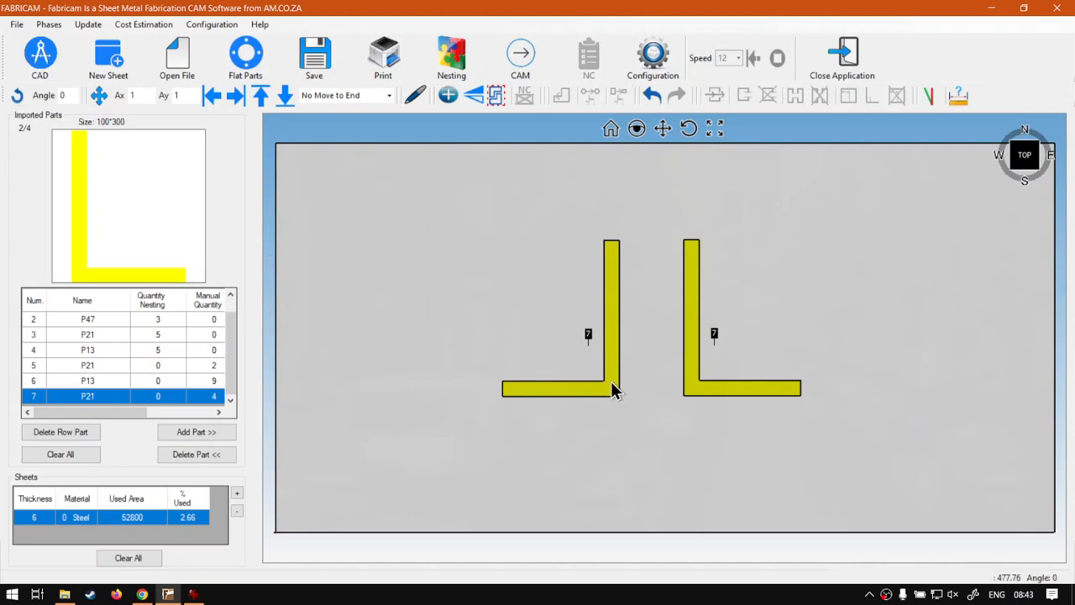
left_click_drag(610, 382, 661, 385)
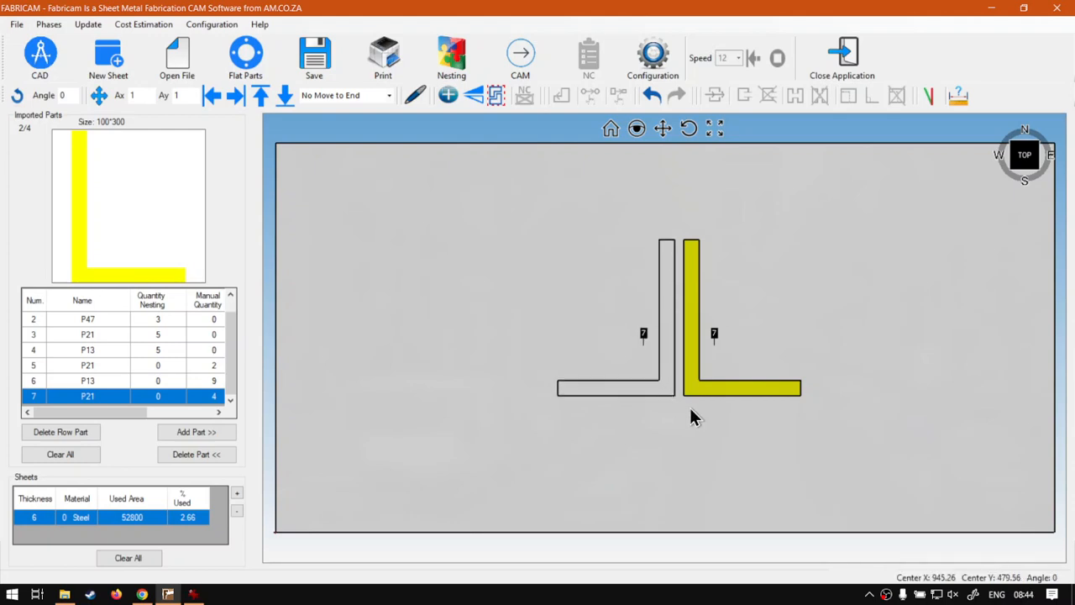
Select both L-shaped parts together and move the pair to the upper part of the sheet.
left_click(768, 439)
left_click_drag(769, 440, 635, 326)
left_click_drag(690, 369, 665, 314)
left_click(540, 407)
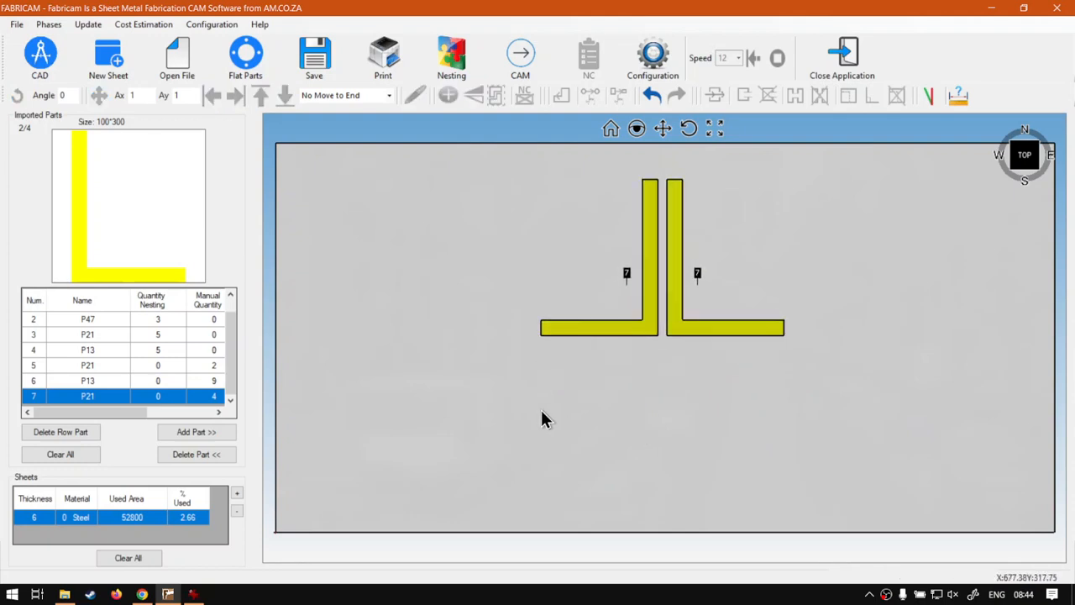
Place a third copy of the L-shaped part directly below the right-hand part of the pair.
left_click(188, 434)
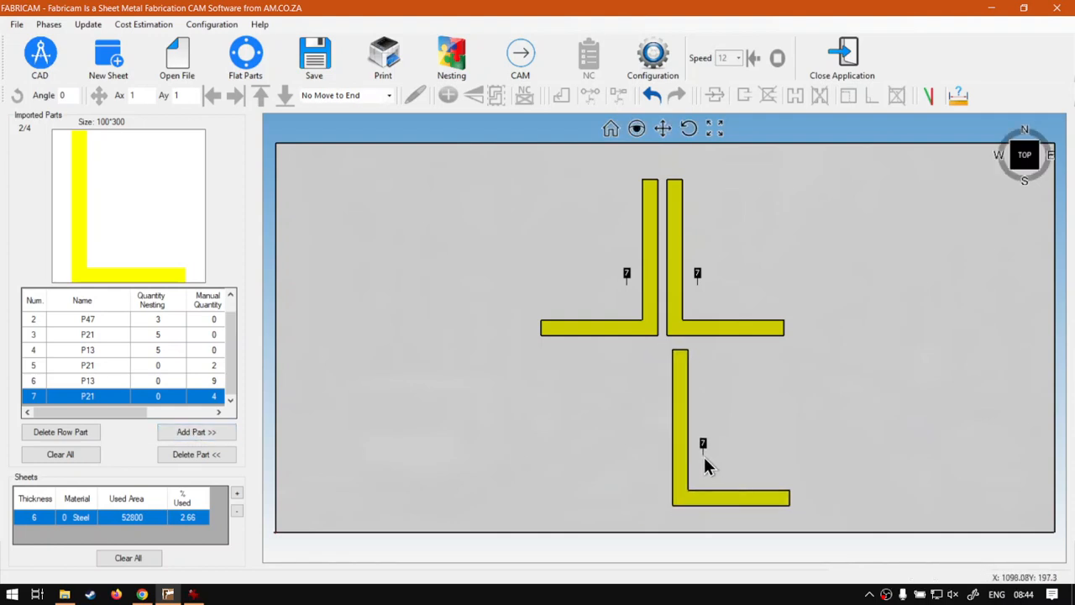
left_click(681, 468)
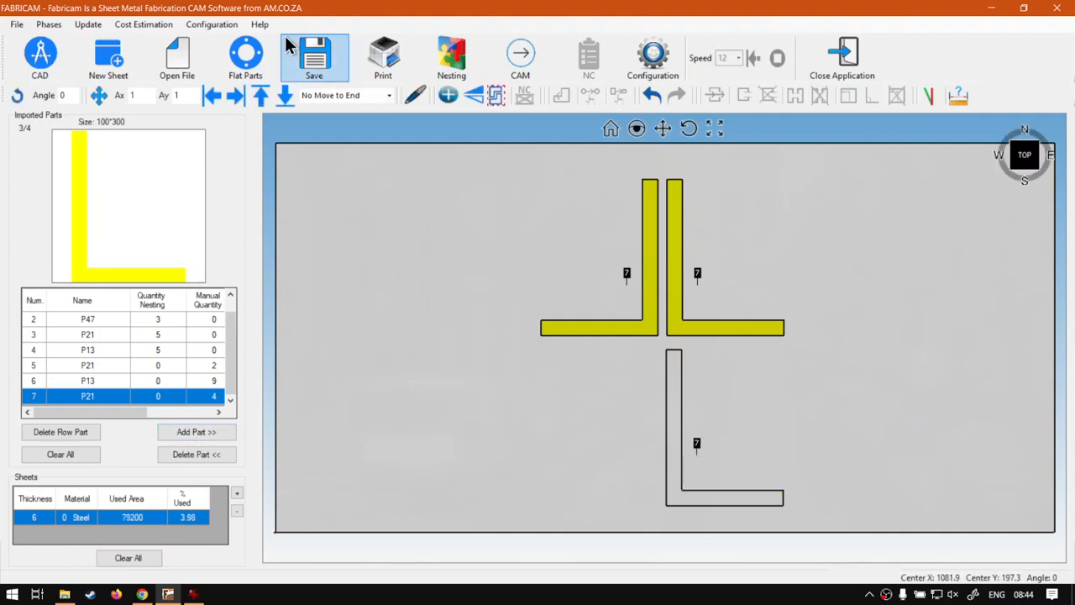
Try to mirror the third copy with Symmetry in X at its position near the sheet's lower edge.
left_click(475, 97)
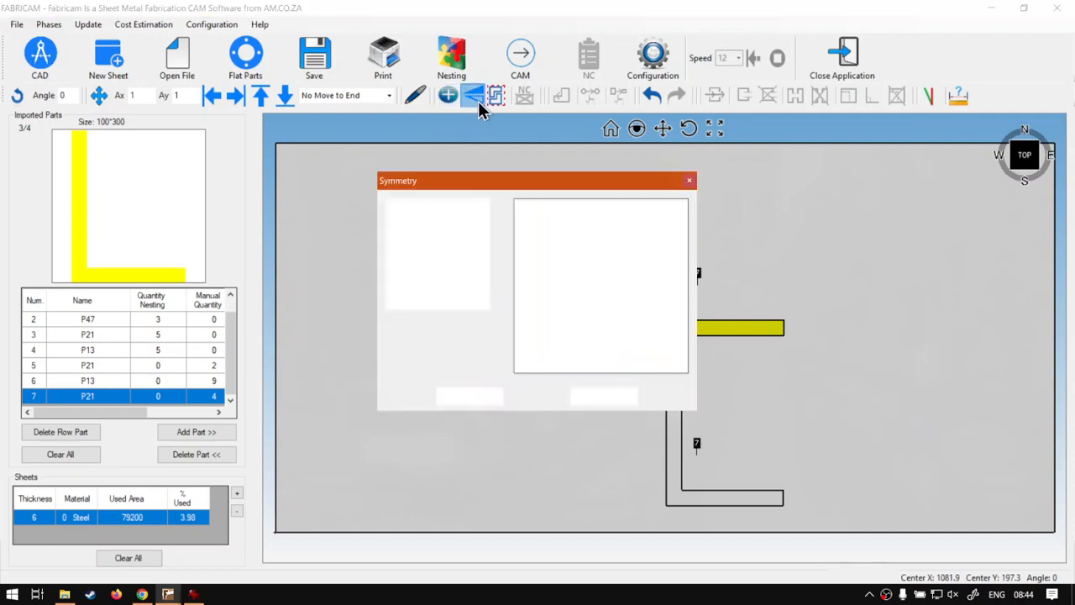
left_click(427, 264)
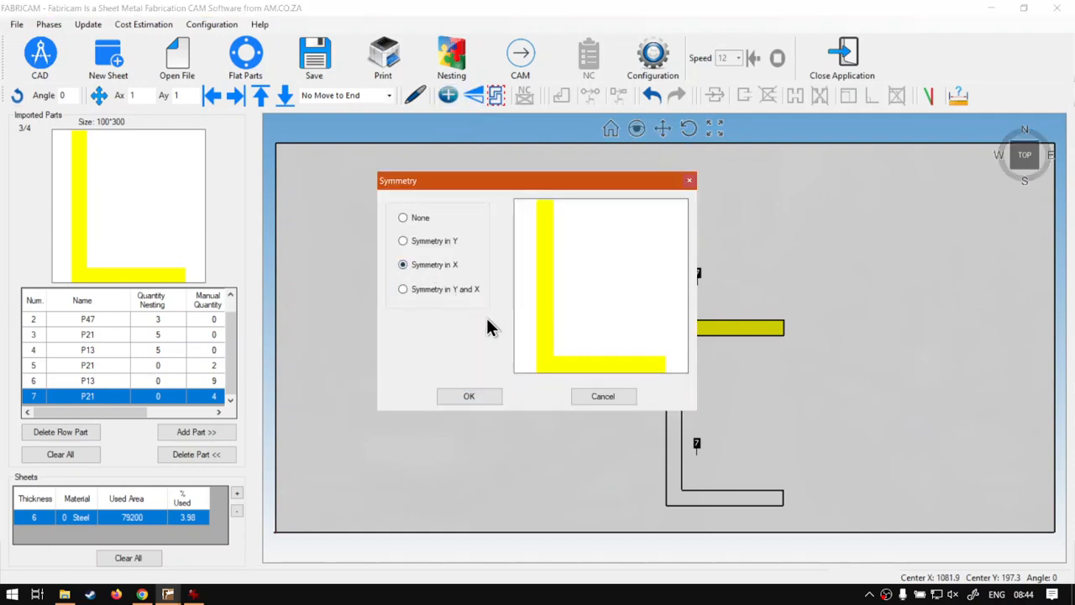
left_click(488, 396)
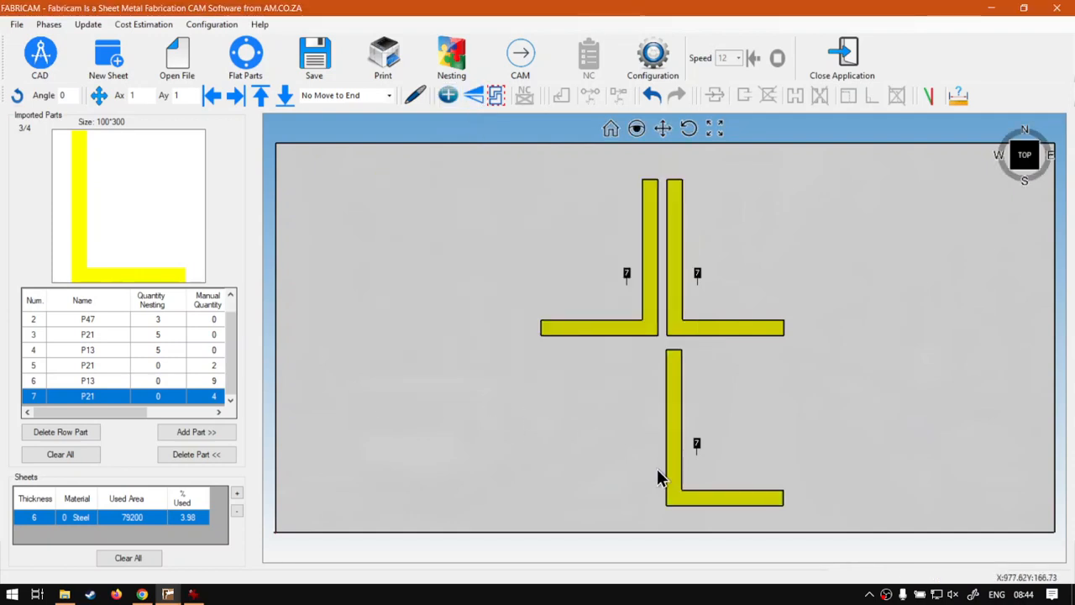
Mirror the third copy with Symmetry in X in the open area left of the pair and move it directly beneath the right-hand part.
left_click(673, 484)
left_click_drag(672, 483, 400, 304)
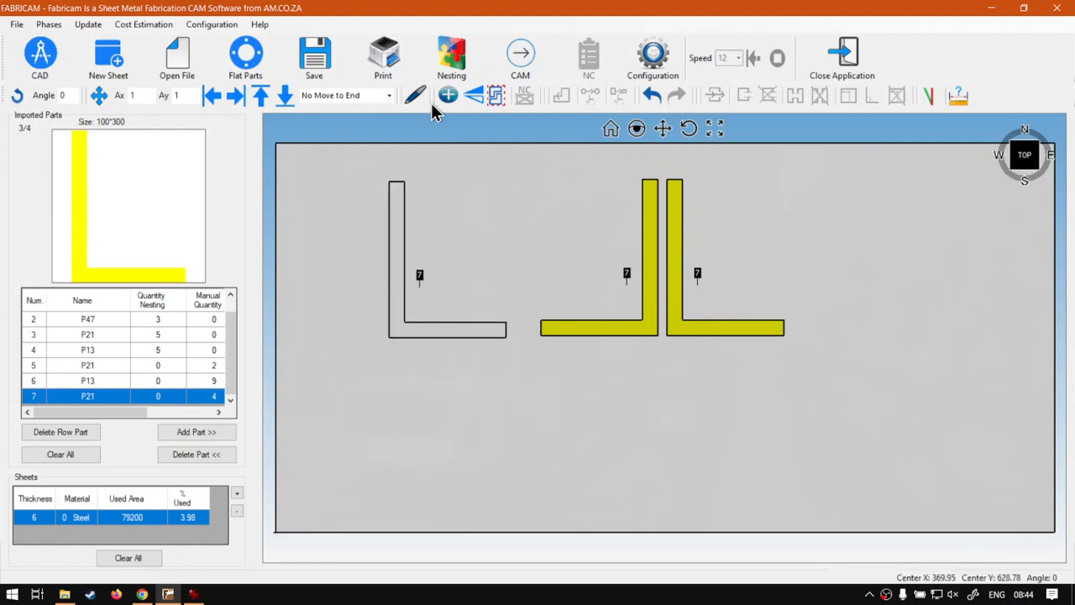
left_click(492, 98)
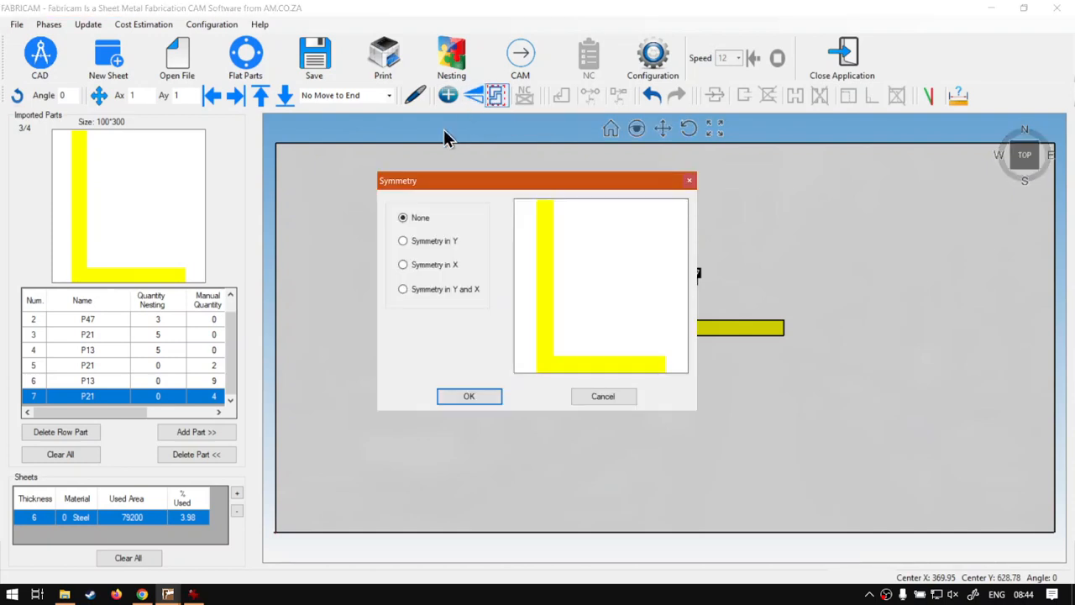
left_click(470, 396)
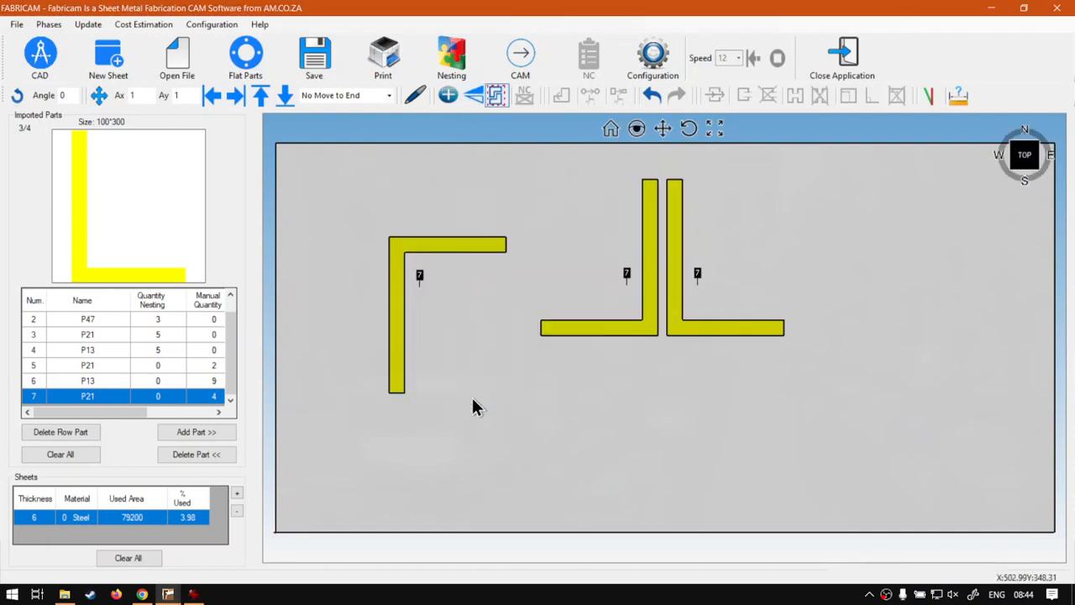
left_click_drag(402, 311, 680, 413)
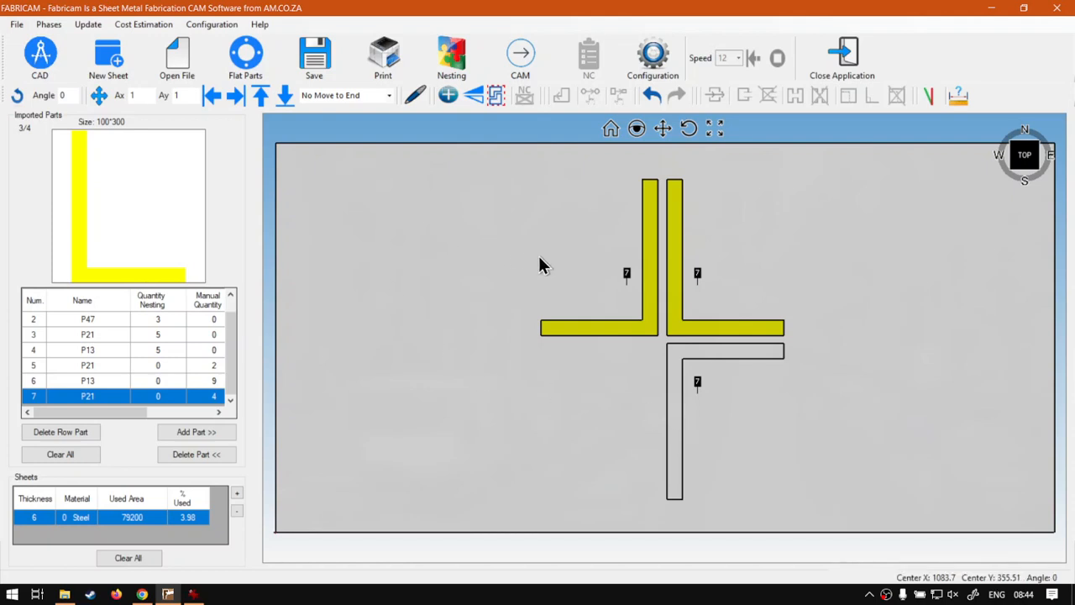
Place a fourth copy of the L-shaped part in the open area left of the others and mirror it with Symmetry in X.
left_click(172, 433)
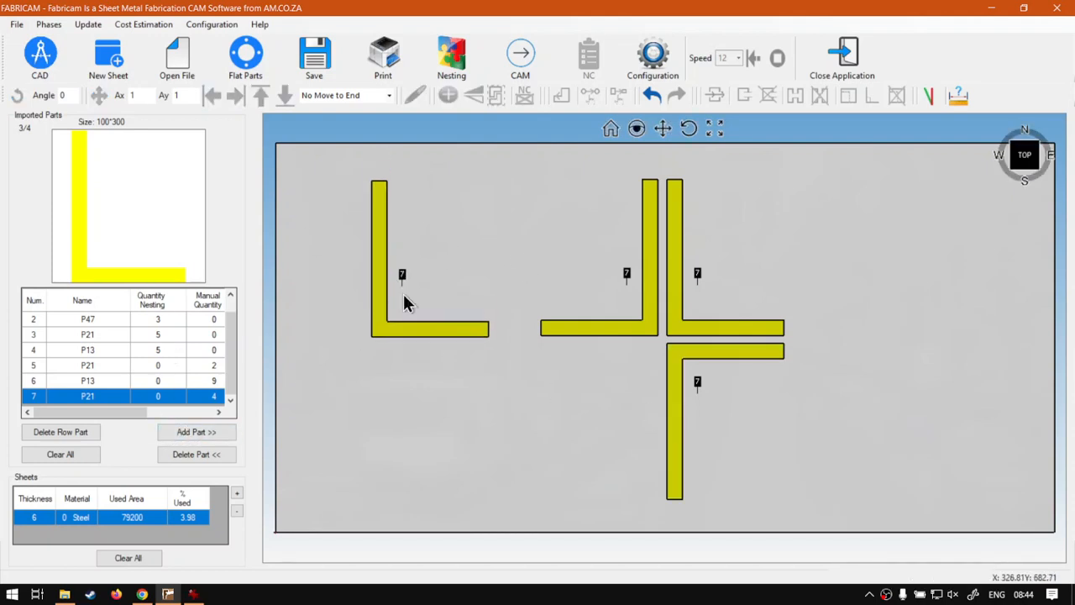
left_click(375, 288)
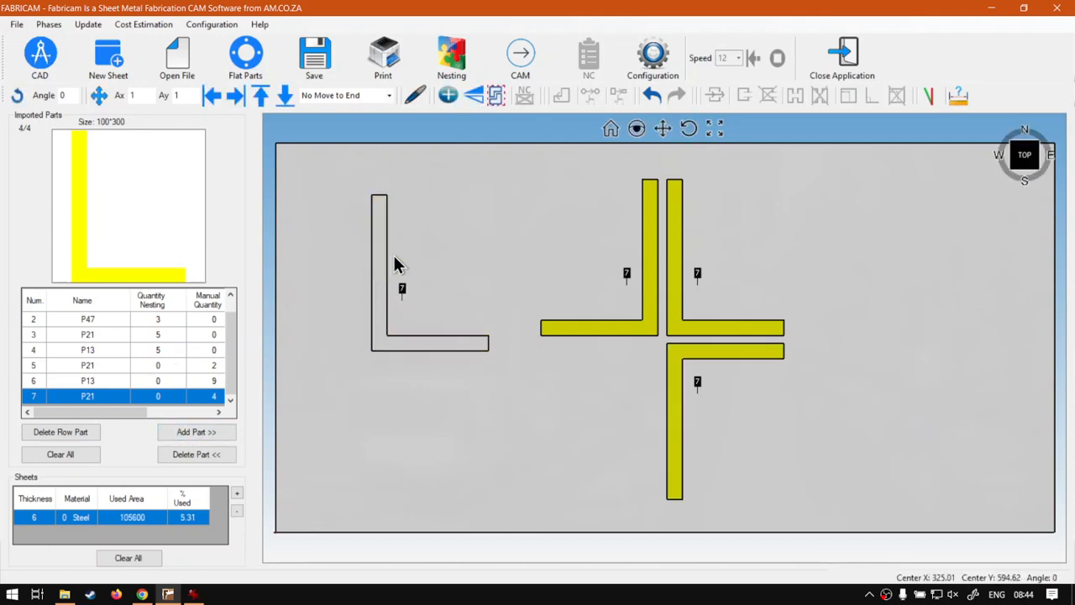
left_click(473, 94)
left_click(440, 266)
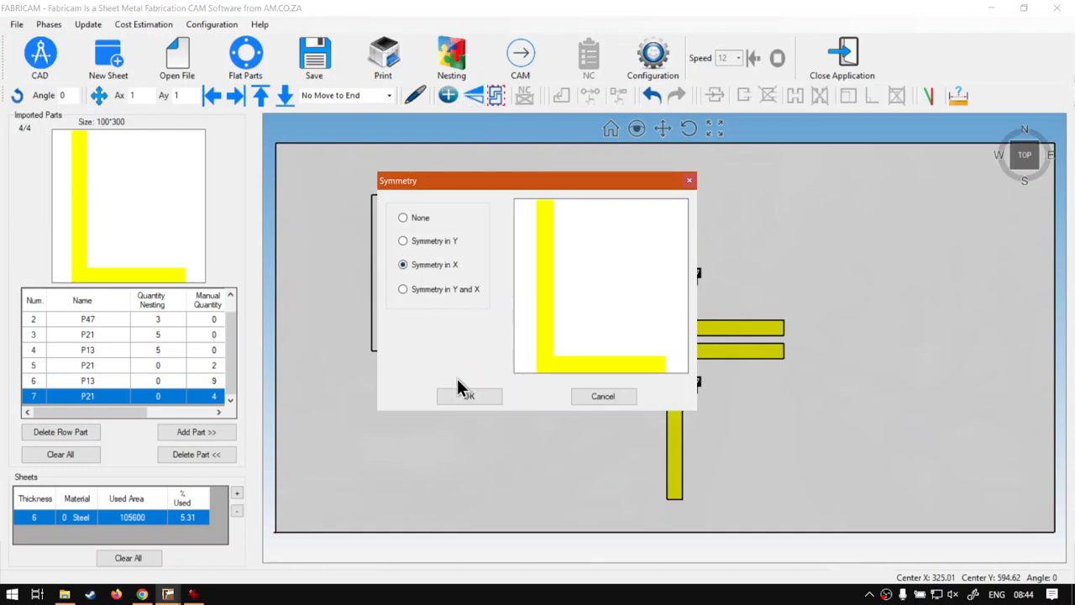
left_click(468, 396)
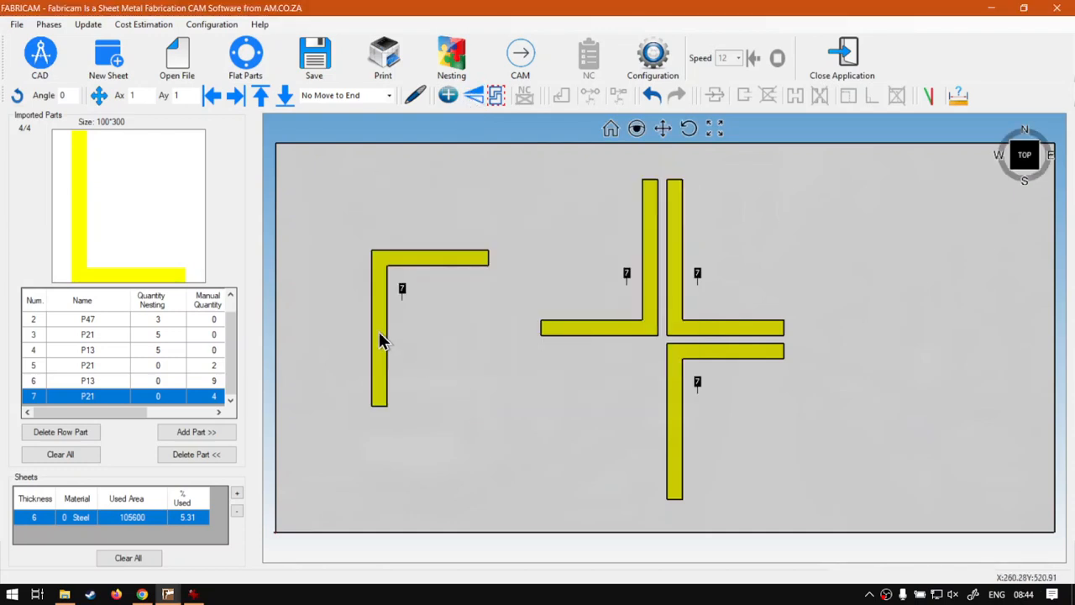
Shift the fourth copy slightly on the sheet and undo that move.
left_click_drag(379, 340, 394, 362)
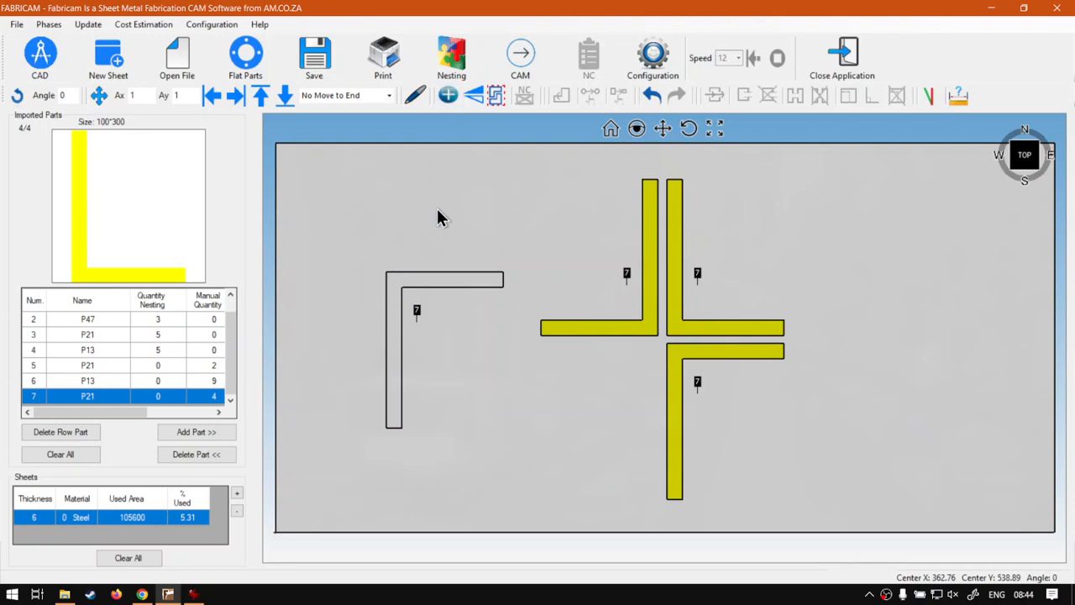
left_click(652, 95)
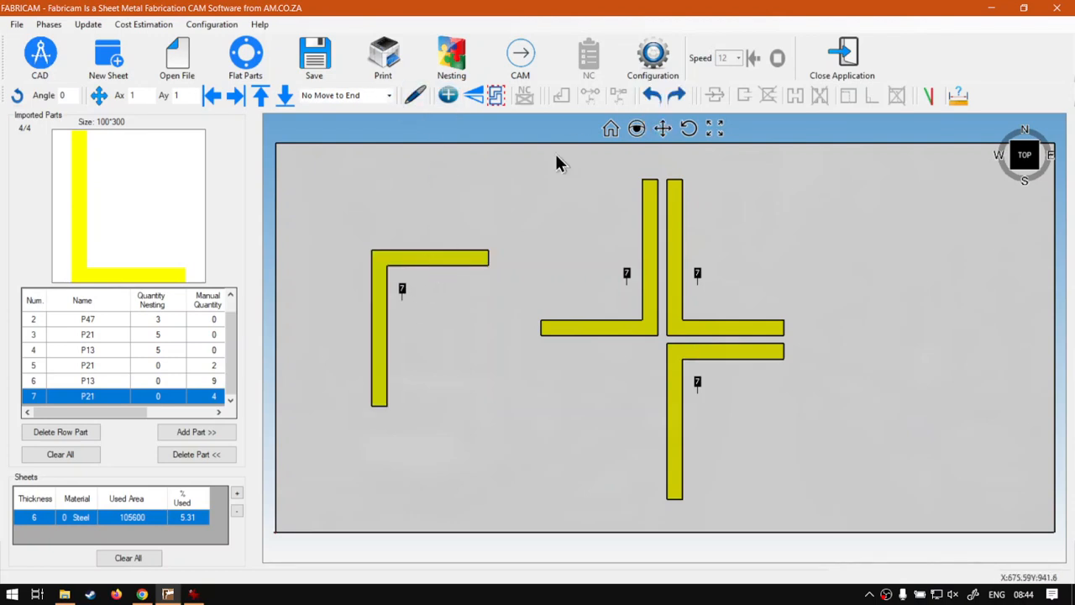
Undo the fourth copy's mirroring in X and mirror it with Symmetry in Y and X instead.
left_click(653, 95)
left_click(386, 284)
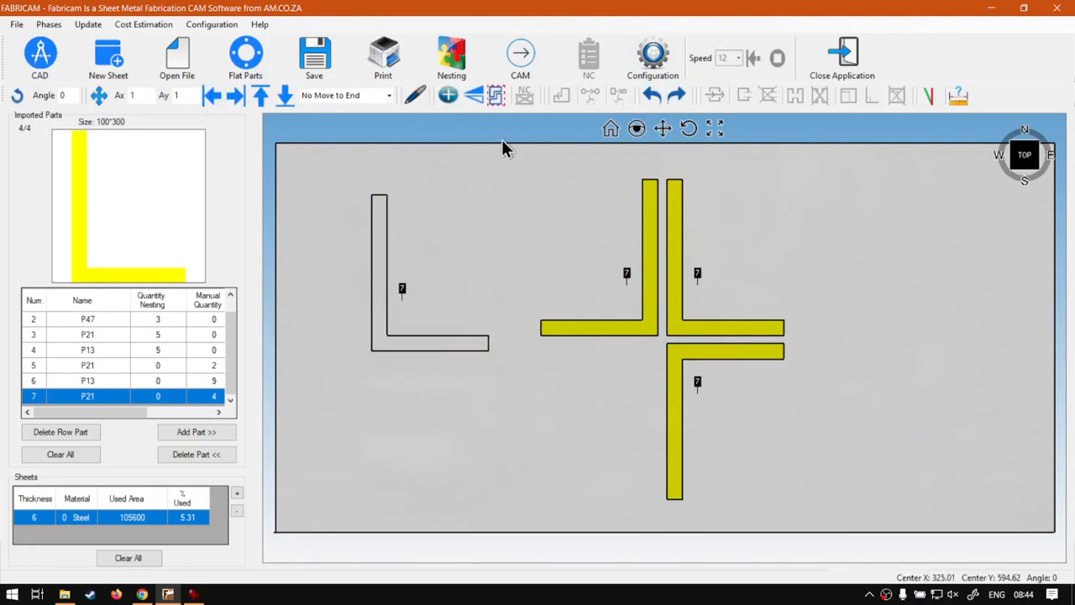
left_click(474, 97)
left_click(448, 291)
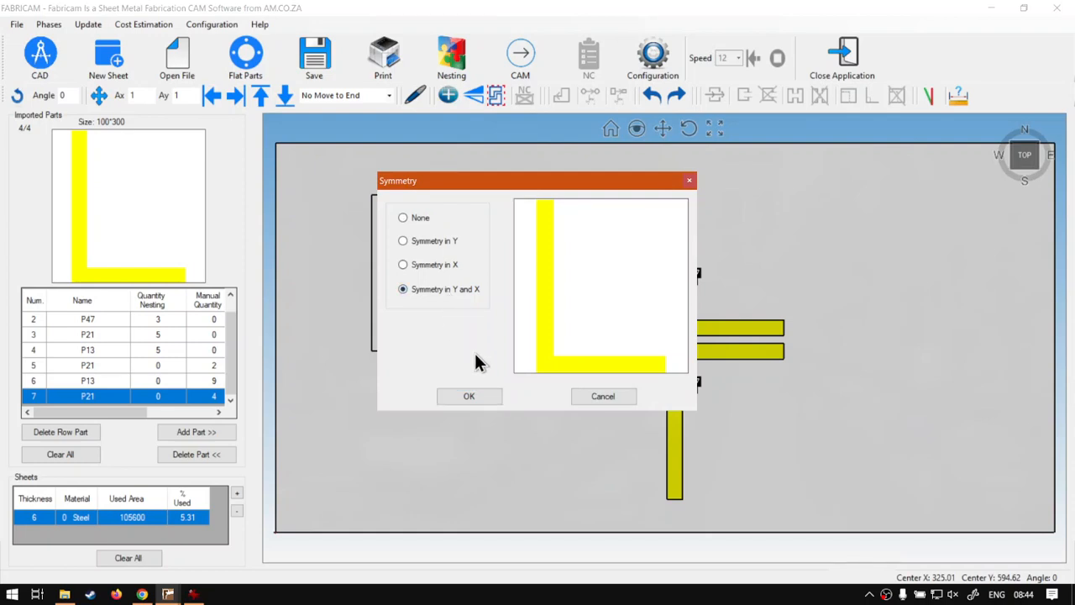
left_click(478, 398)
Move the fourth copy directly beneath the upper-left part, and nudge the two lower parts together slightly down to widen the horizontal gap.
left_click_drag(435, 328, 652, 411)
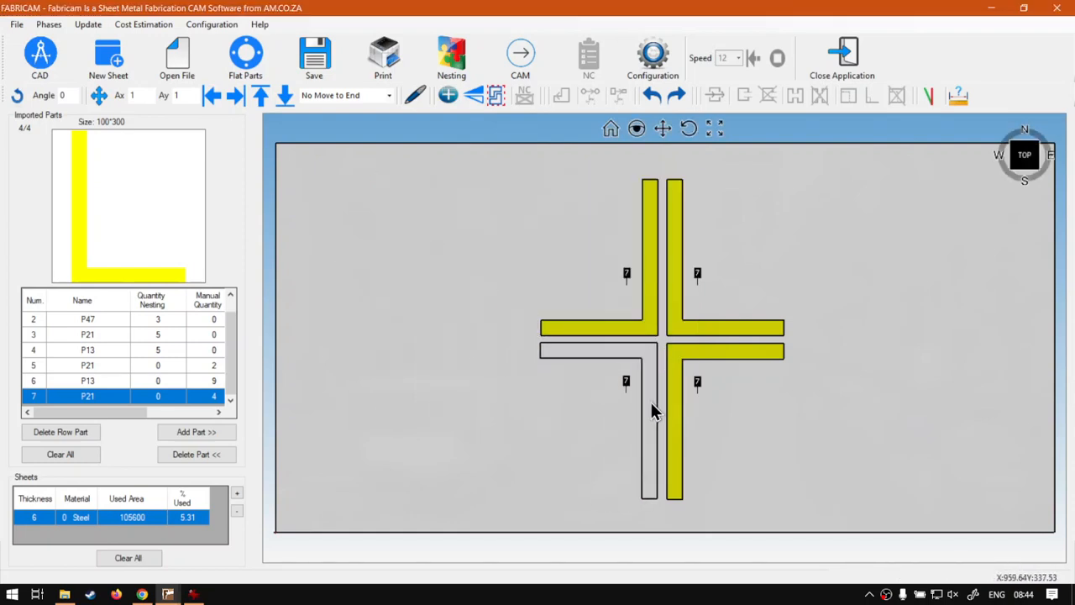
left_click(651, 404)
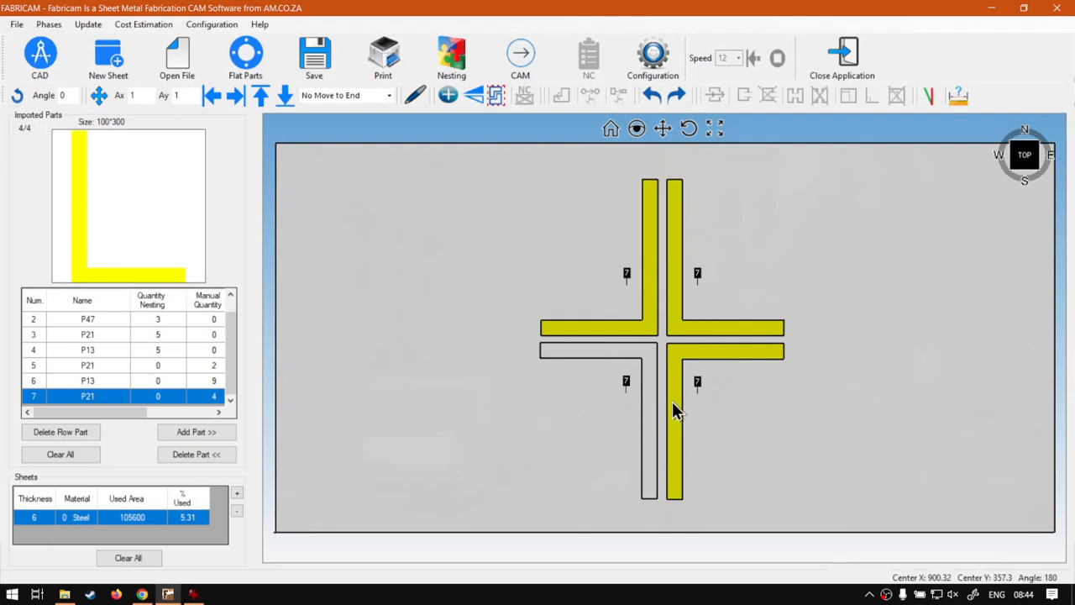
left_click(672, 401)
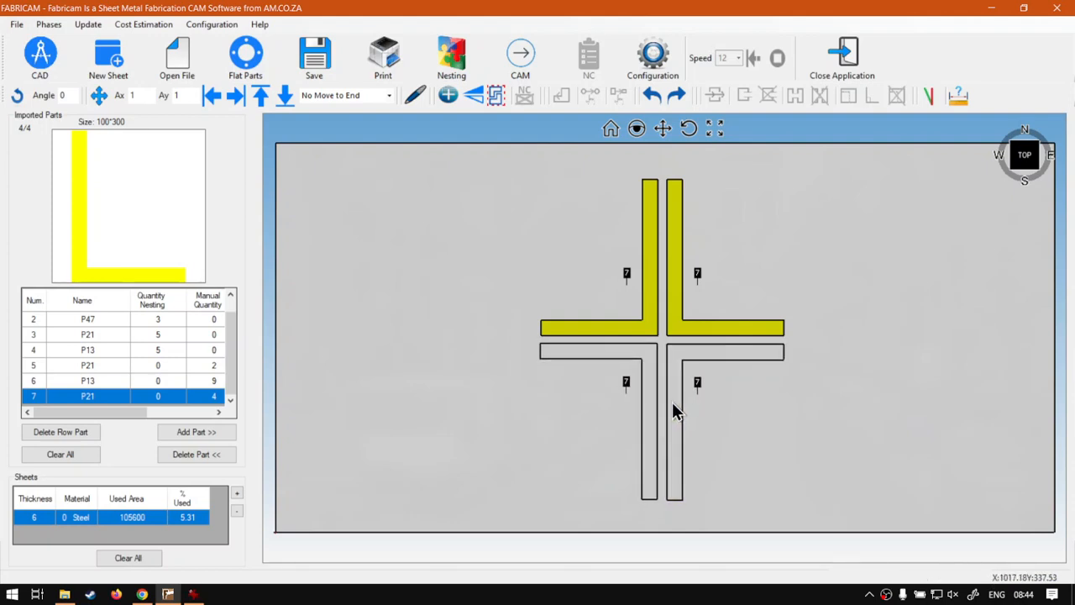
left_click(673, 402)
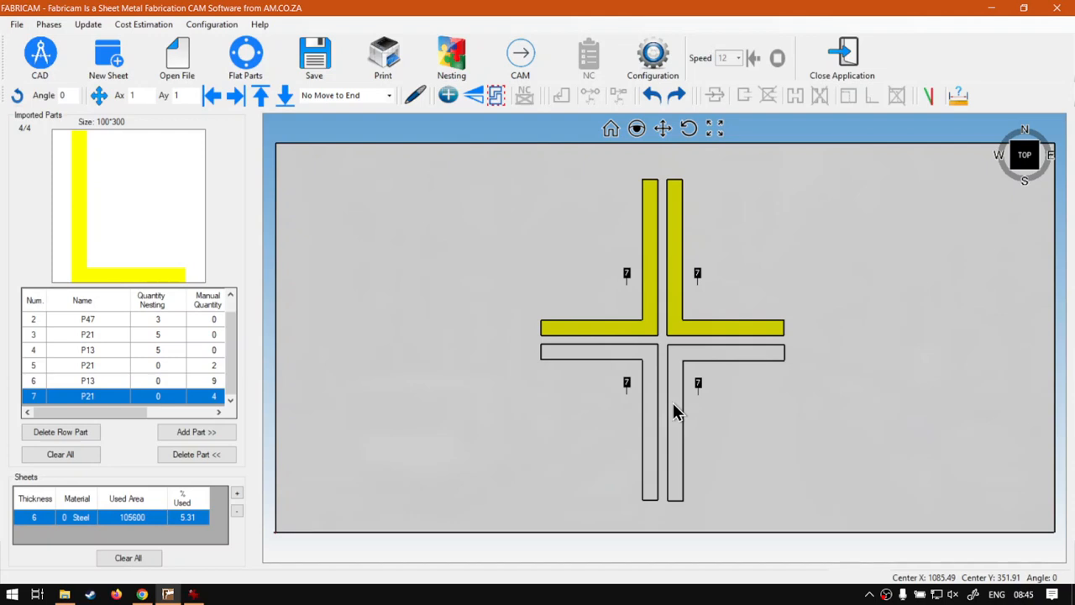
left_click(673, 403)
left_click(672, 403)
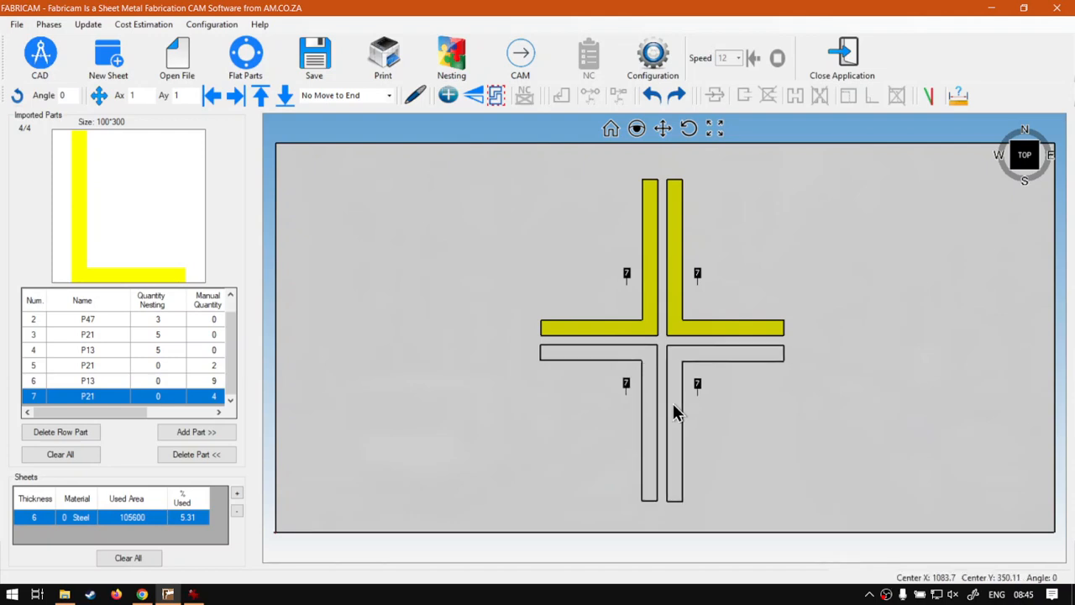
left_click(797, 435)
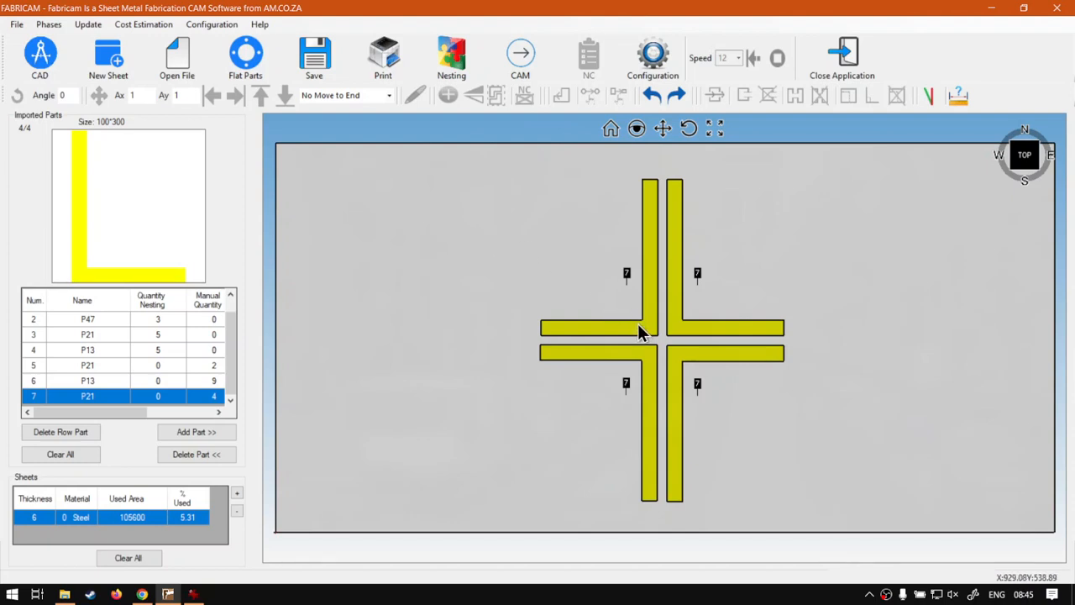
Examine the finished four-part arrangement by selecting neighbouring and diagonally opposite L-shaped parts, and clear the selection.
left_click(648, 282)
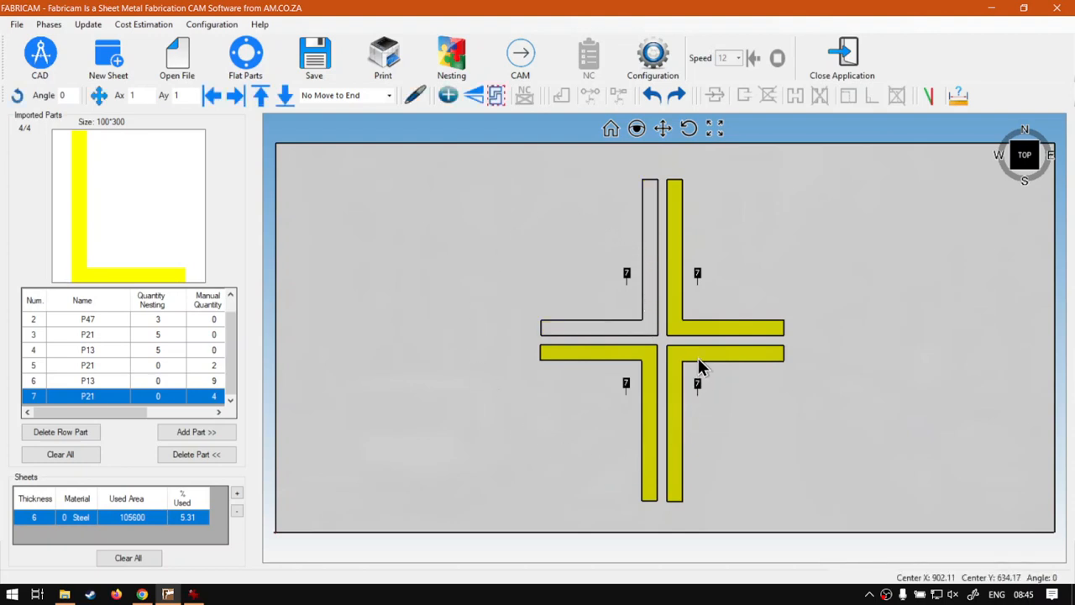
left_click(698, 356)
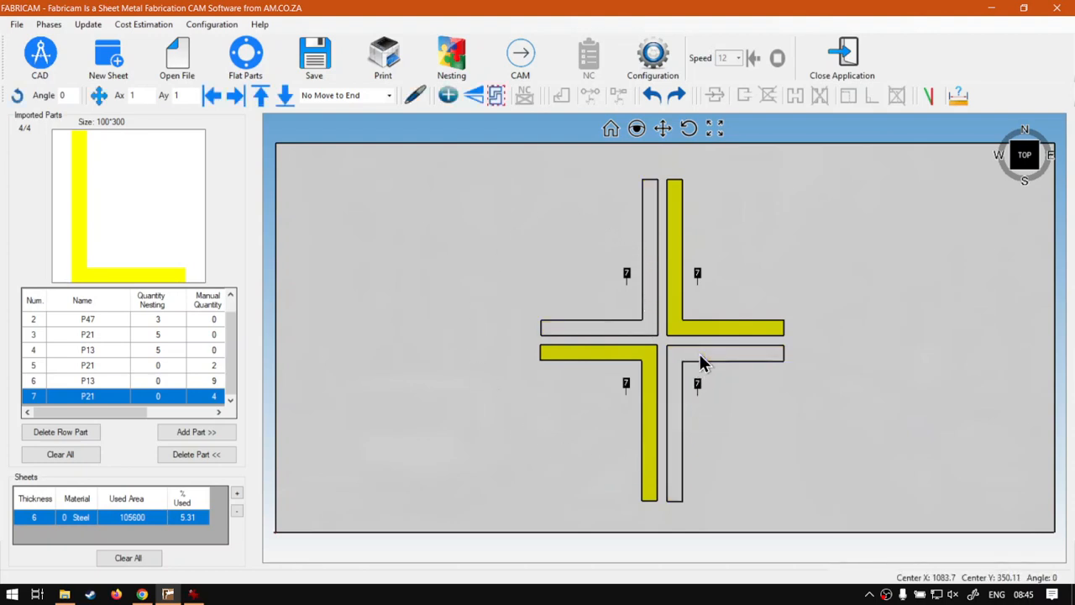
left_click(726, 411)
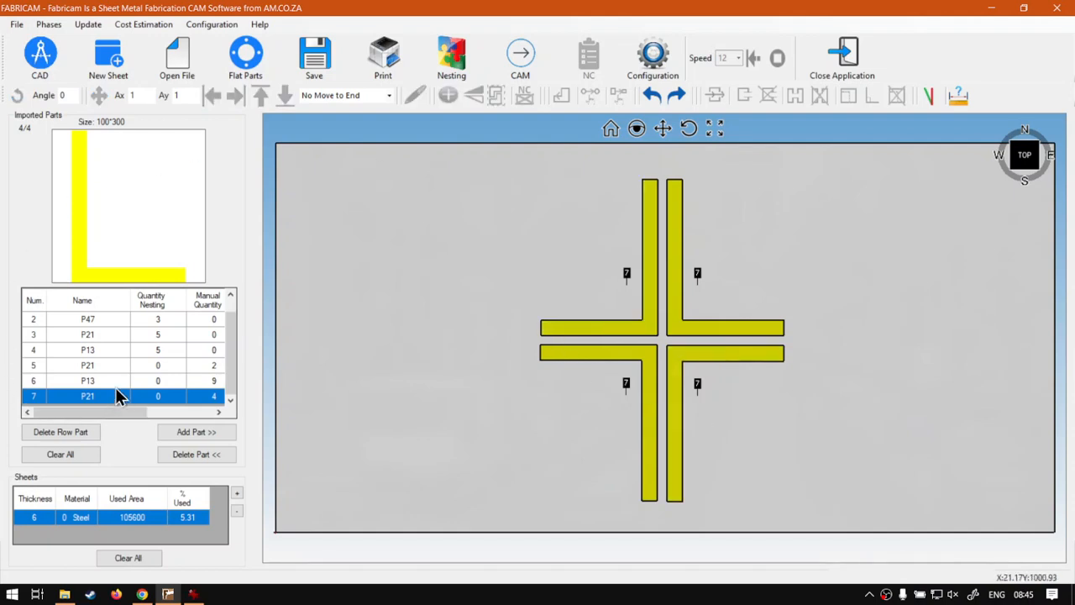
left_click(674, 312)
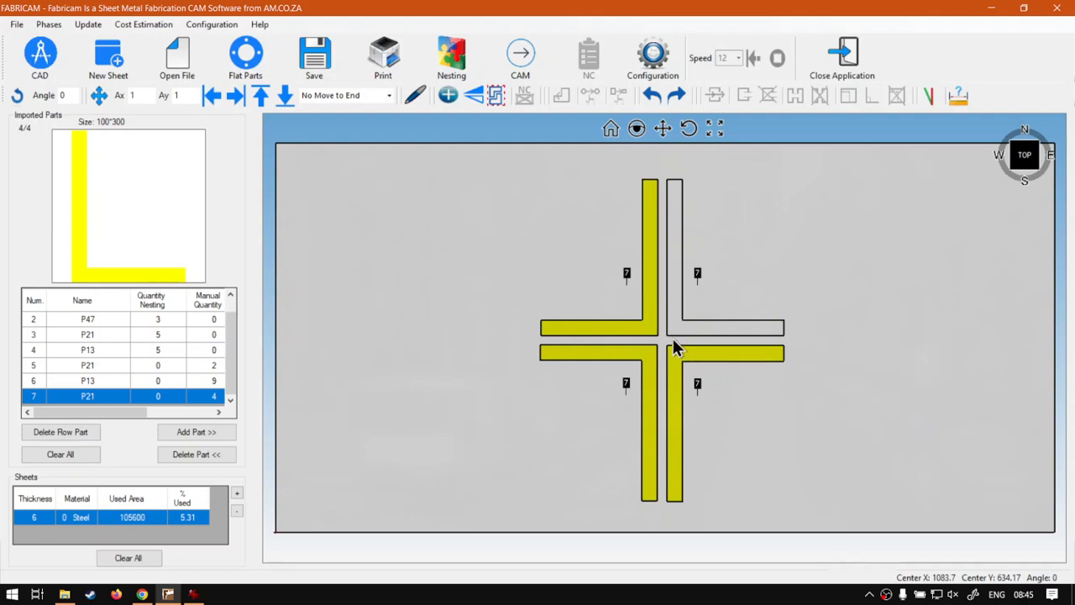
left_click(643, 322)
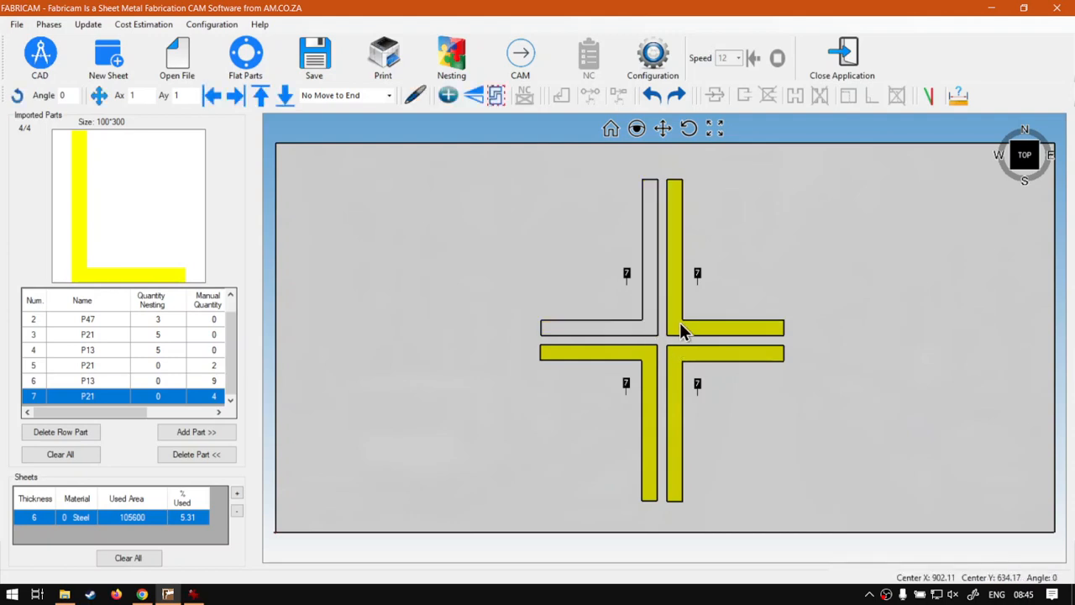
left_click(680, 323)
left_click(637, 322)
left_click(673, 326)
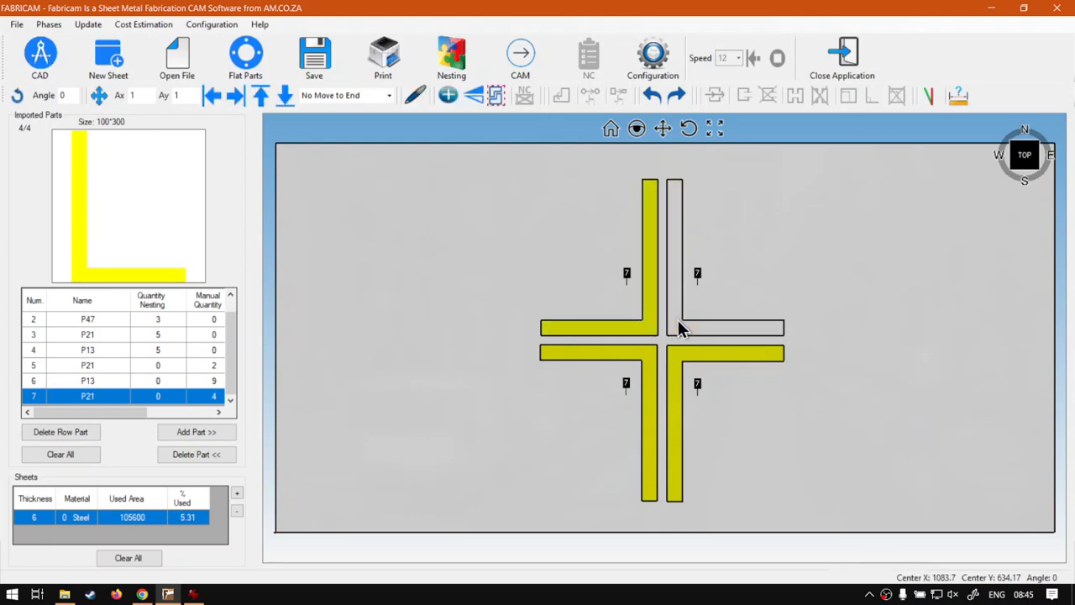
left_click(634, 356)
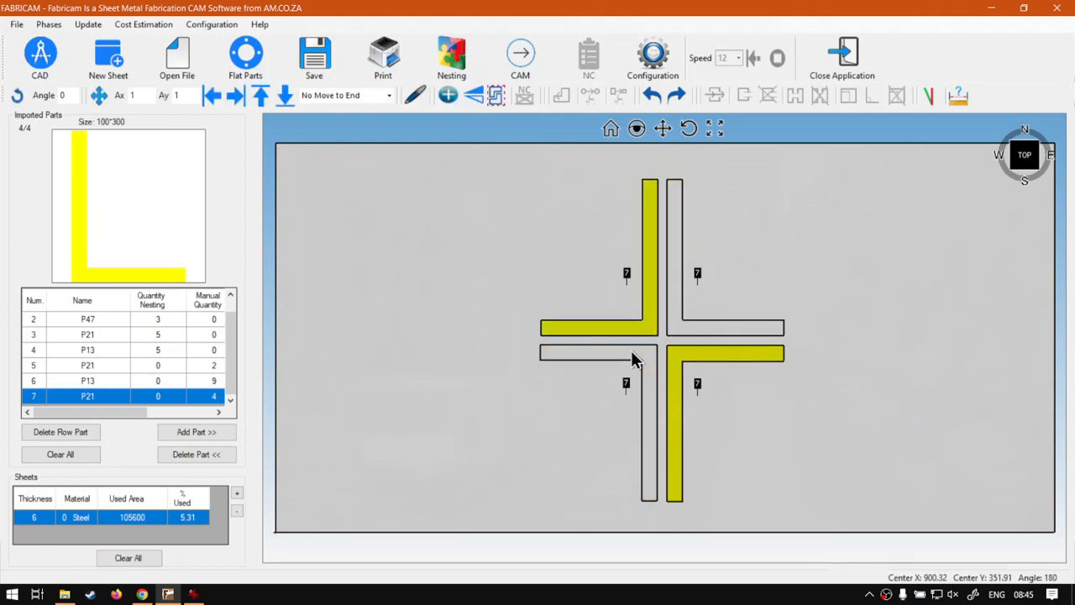
left_click(798, 248)
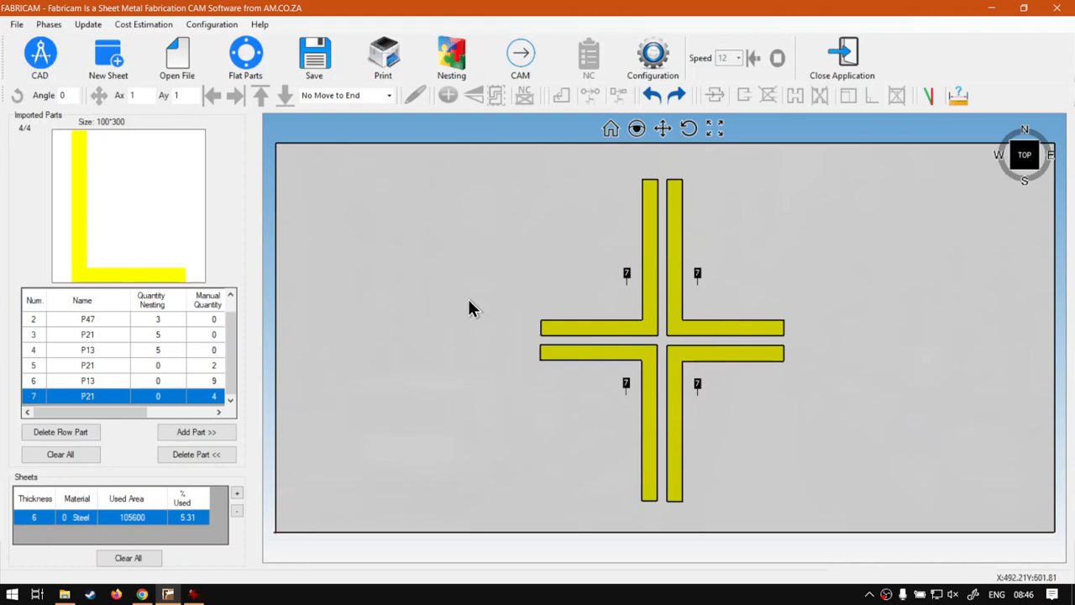
Switch to Chrome and view the softwaretraining.co.za home page.
left_click(142, 594)
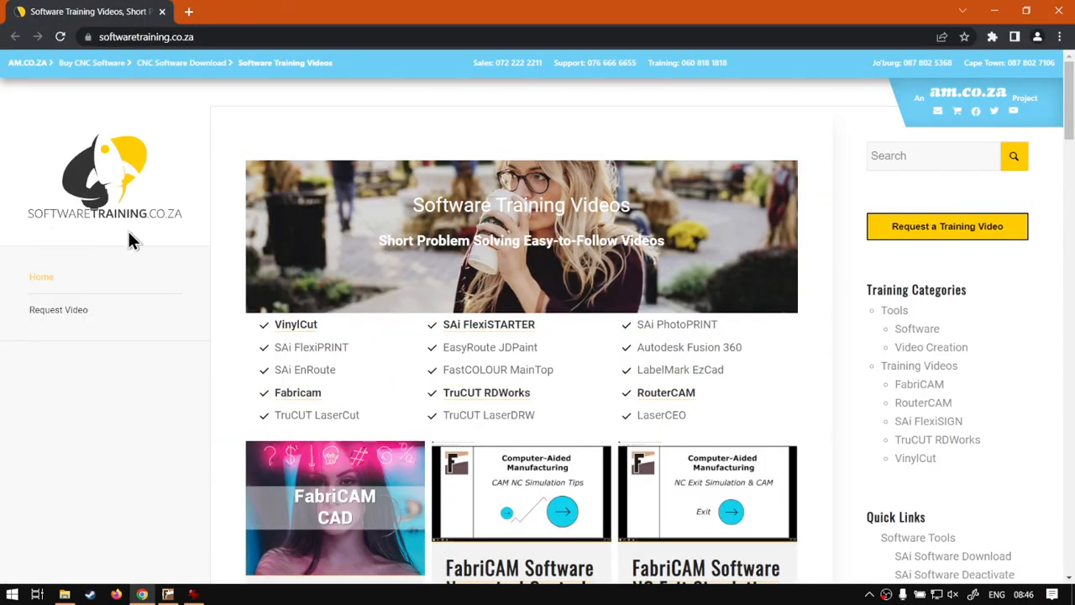